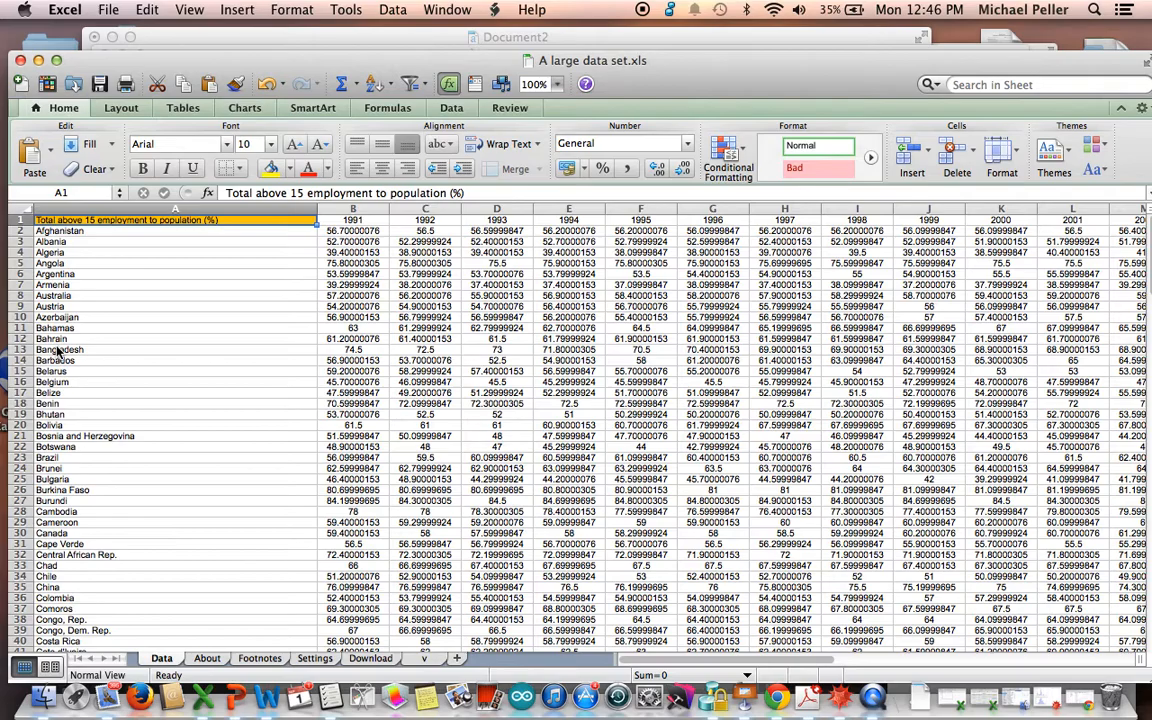
Look through the country rows of the employment data set, from the beginning to the final countries and back
scroll(505, 413, "down", 15)
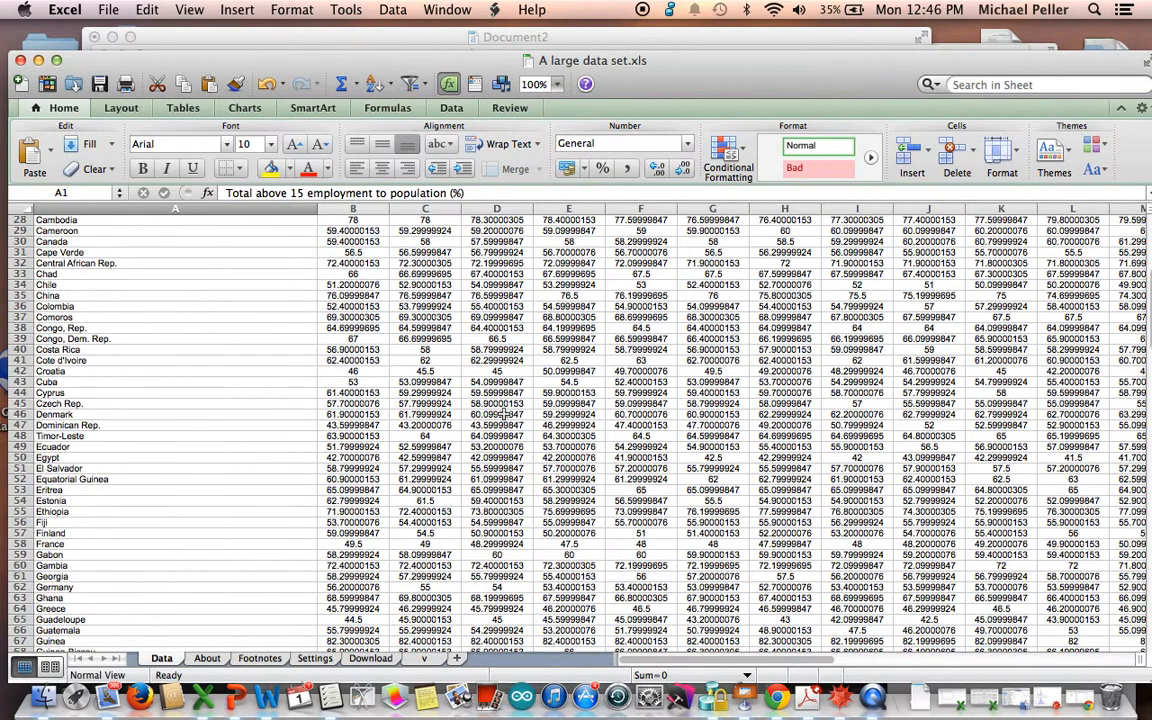
scroll(505, 413, "down", 16)
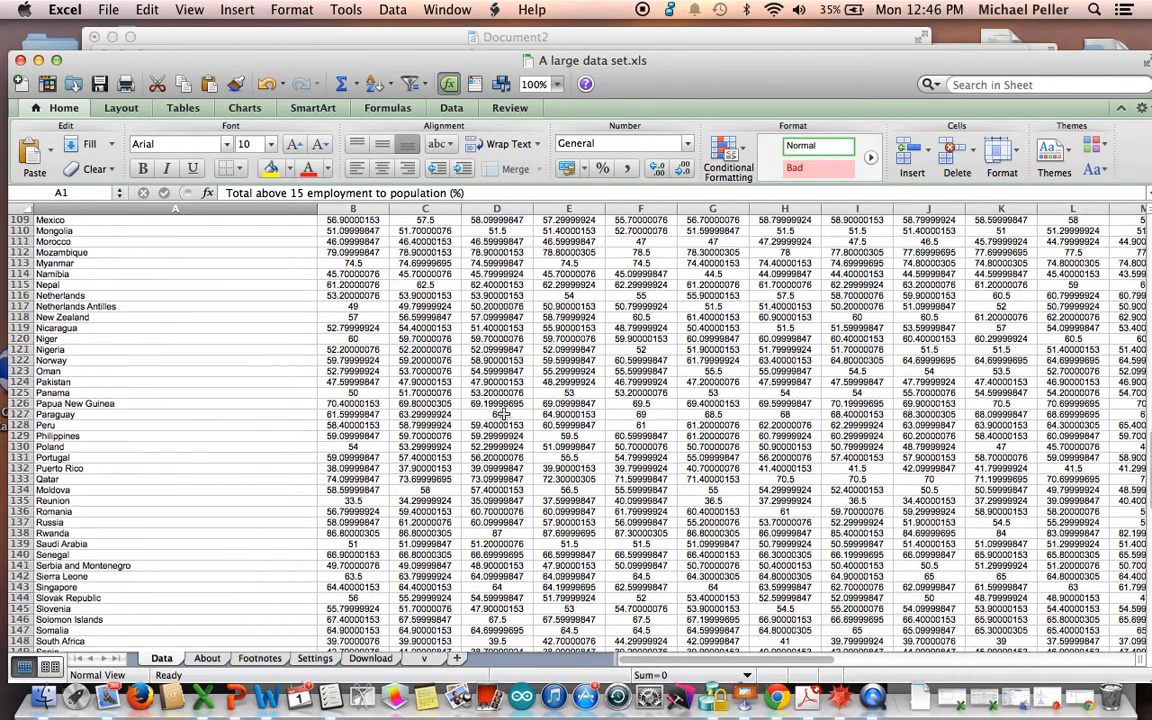
scroll(505, 413, "down", 7)
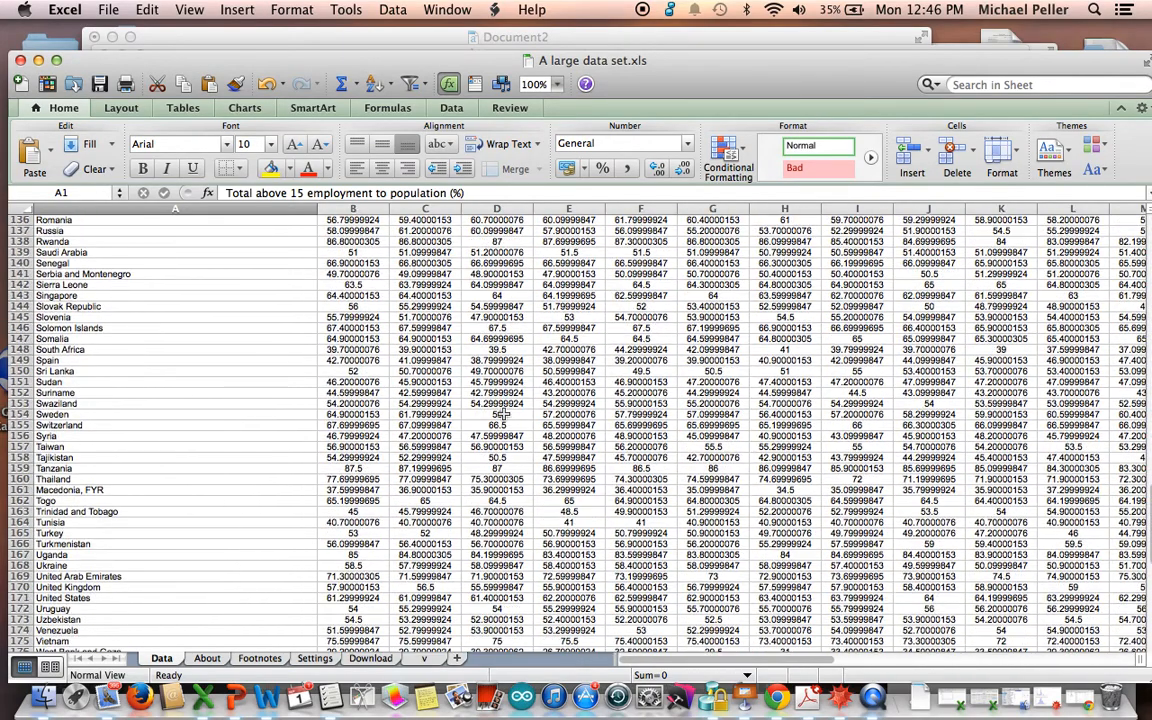
scroll(505, 413, "down", 2)
scroll(505, 413, "up", 9)
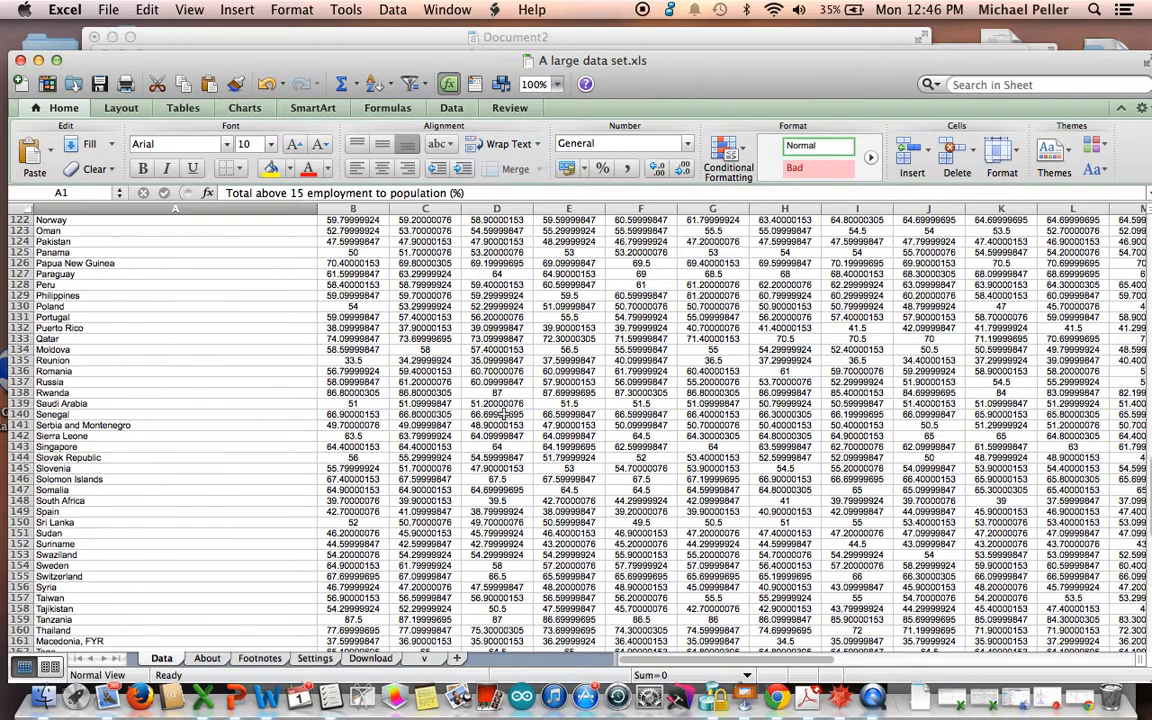
scroll(507, 413, "up", 20)
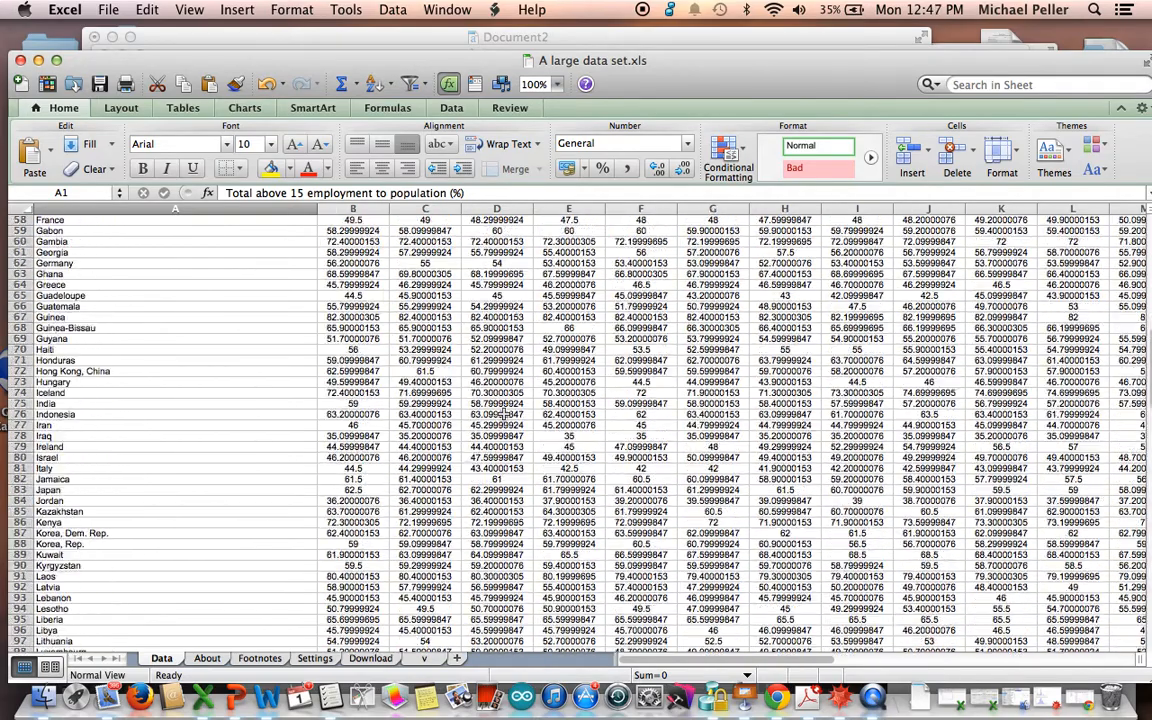
scroll(507, 413, "up", 8)
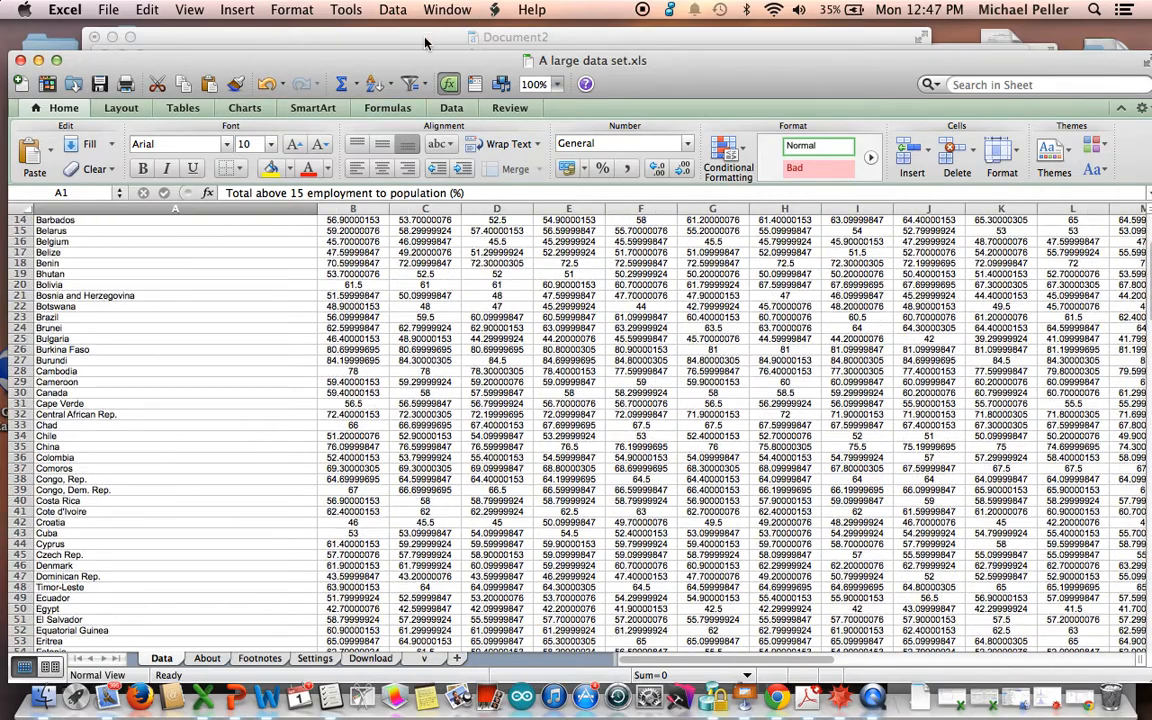
Switch to the Word document and make the word "Mathematica" bold, then highlight the "Export Graphics" line
left_click(420, 40)
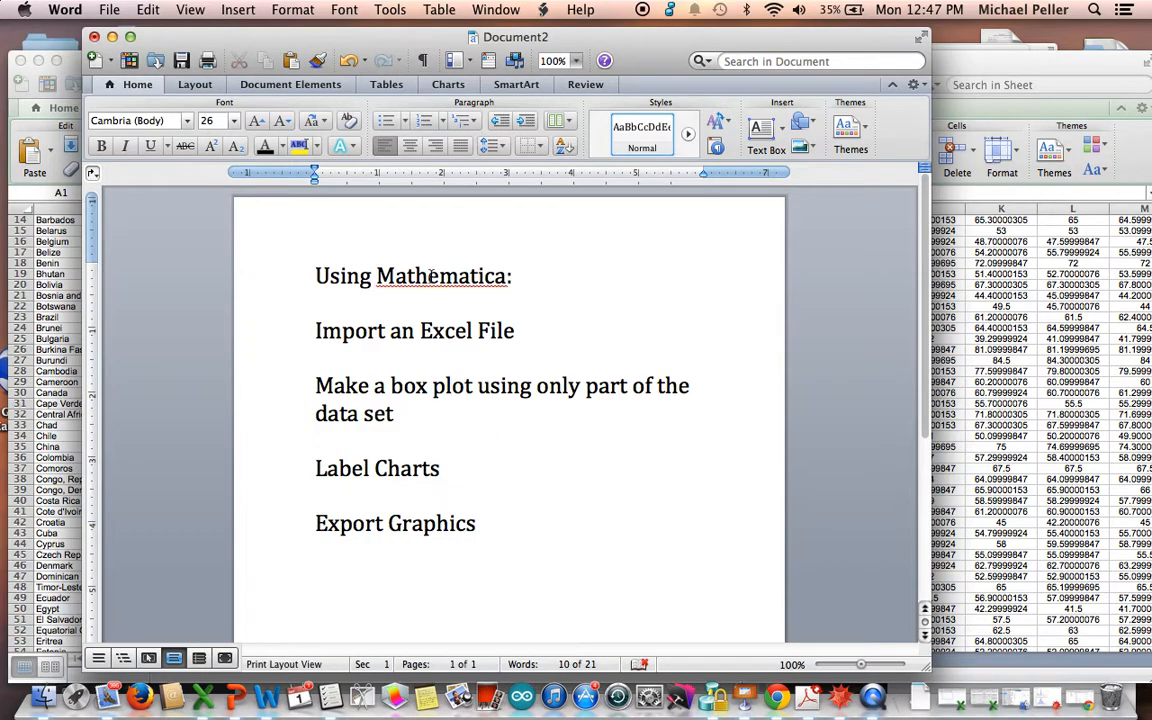
double_click(433, 277)
key("super+b")
key("Right")
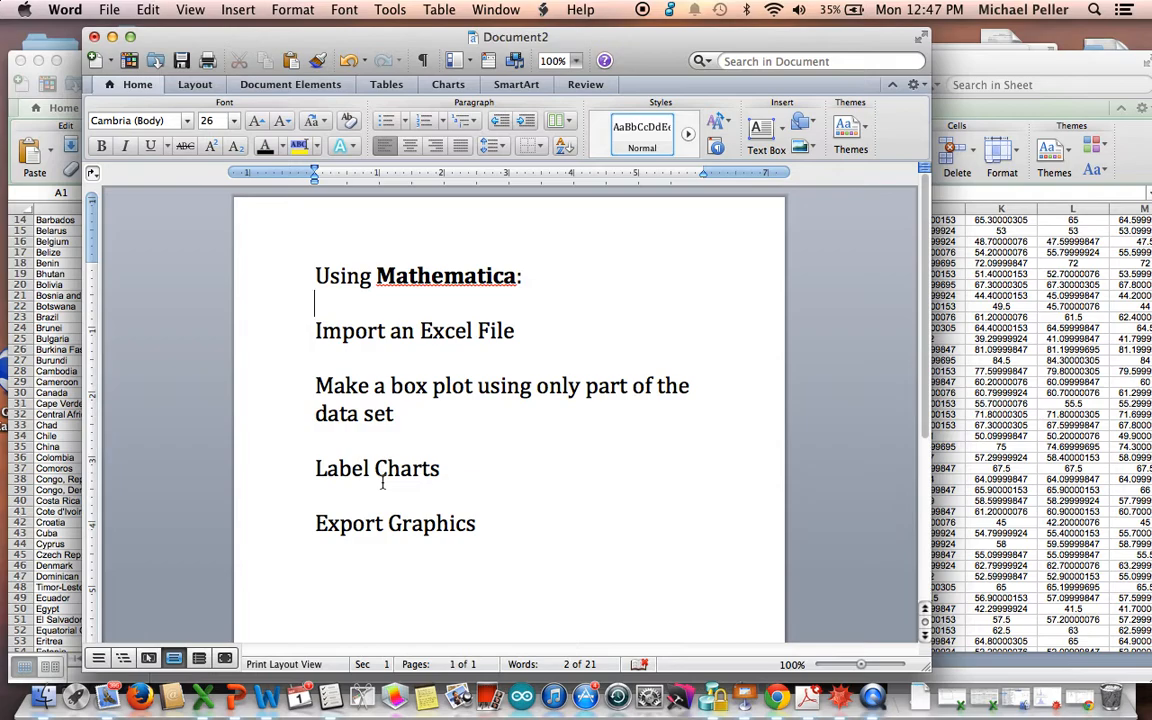
left_click_drag(314, 524, 484, 526)
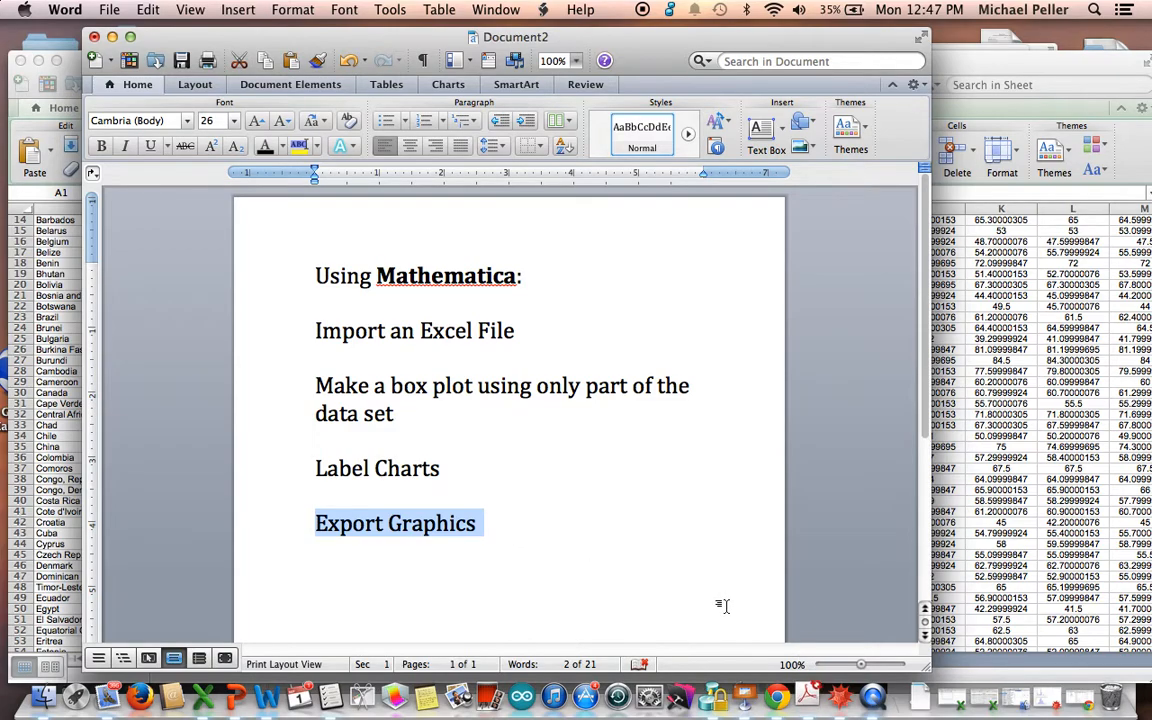
Switch to the Mathematica notebook "import data and box plot.nb" and reposition its window
left_click(841, 697)
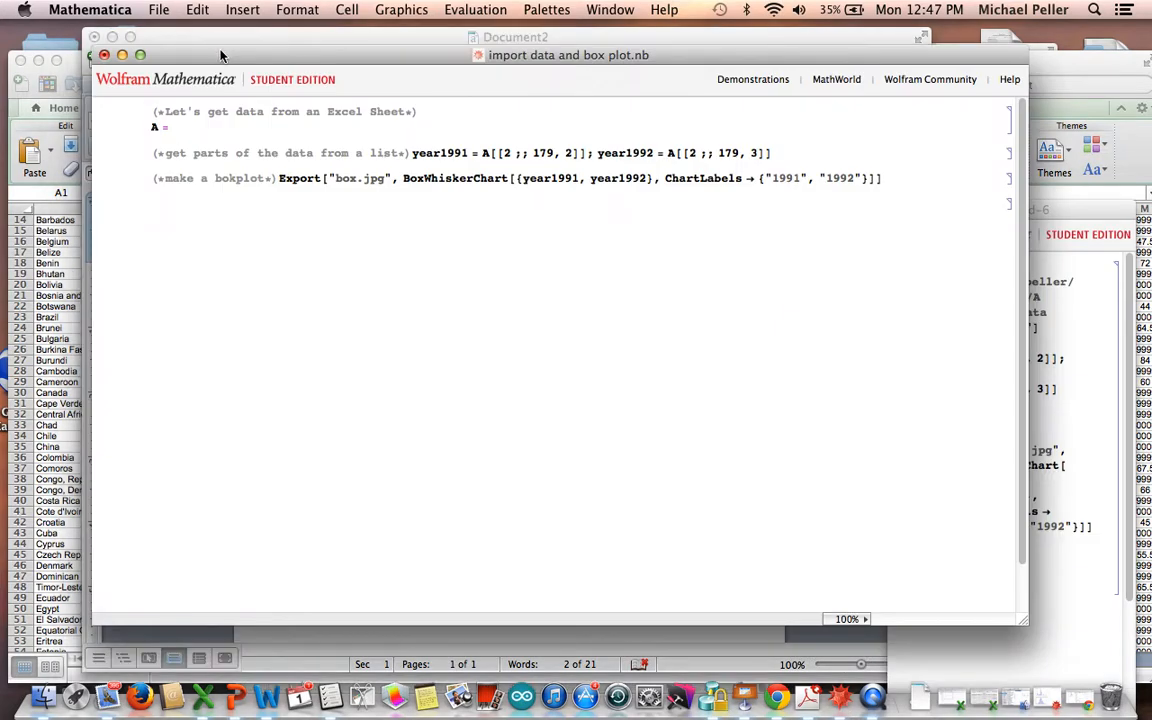
left_click_drag(218, 46, 181, 43)
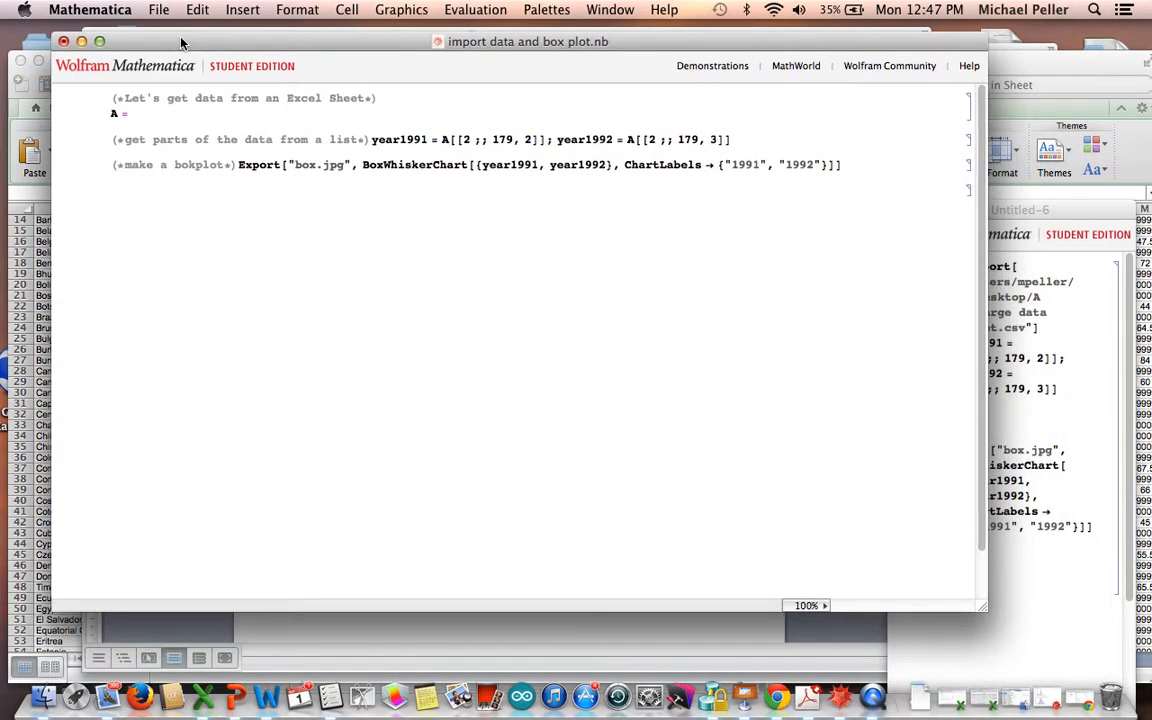
left_click(157, 10)
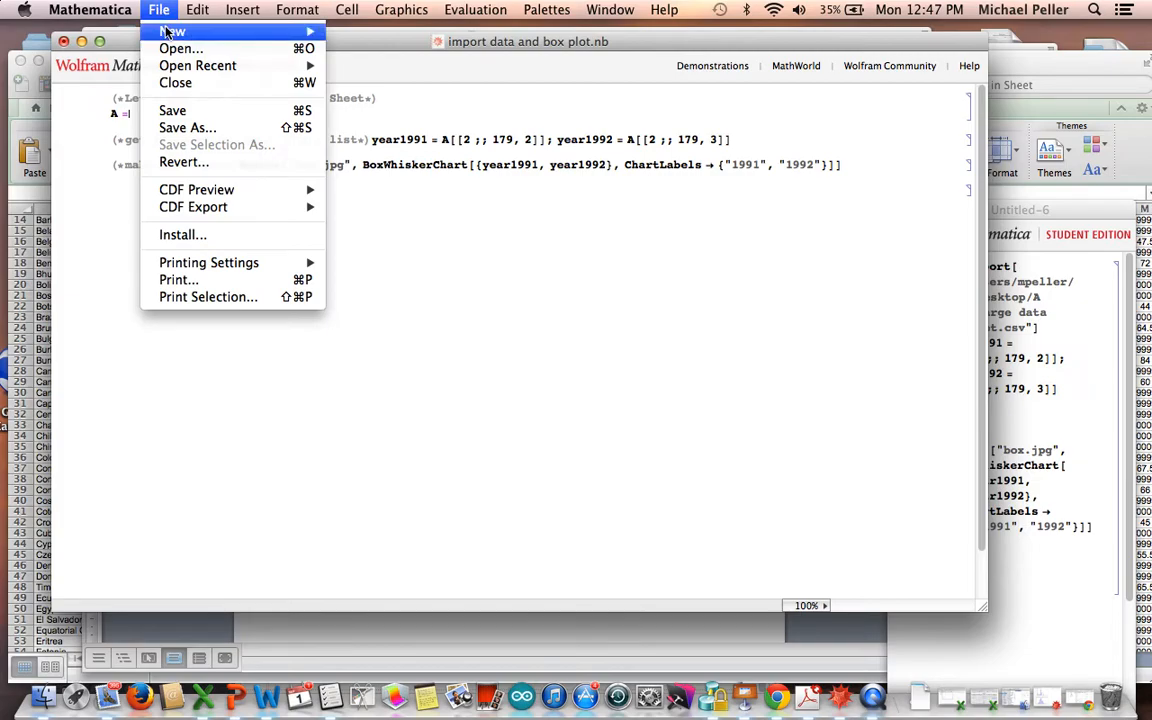
mouse_move(167, 32)
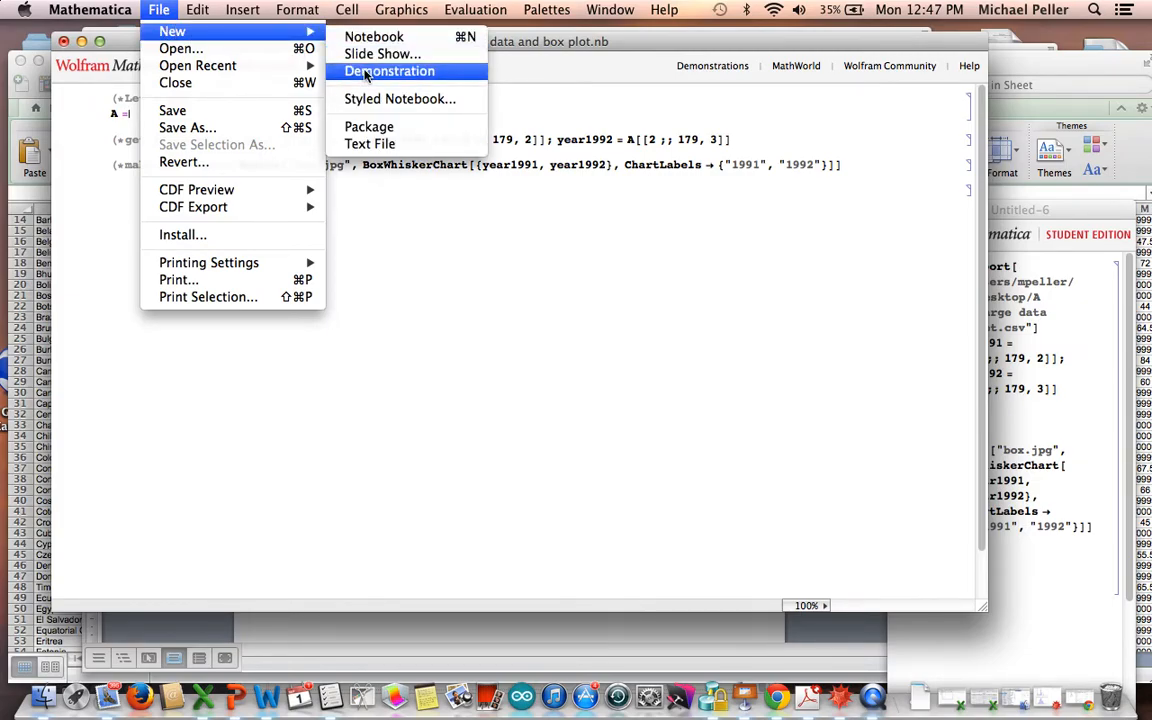
key("Escape")
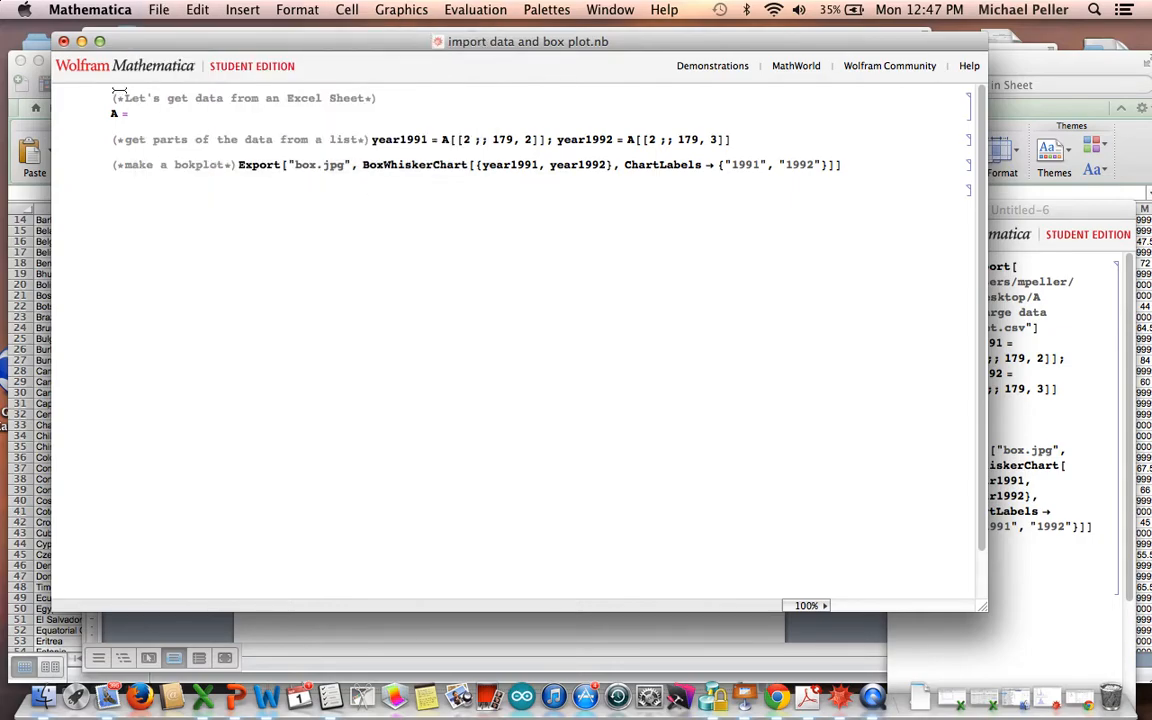
left_click_drag(111, 98, 380, 98)
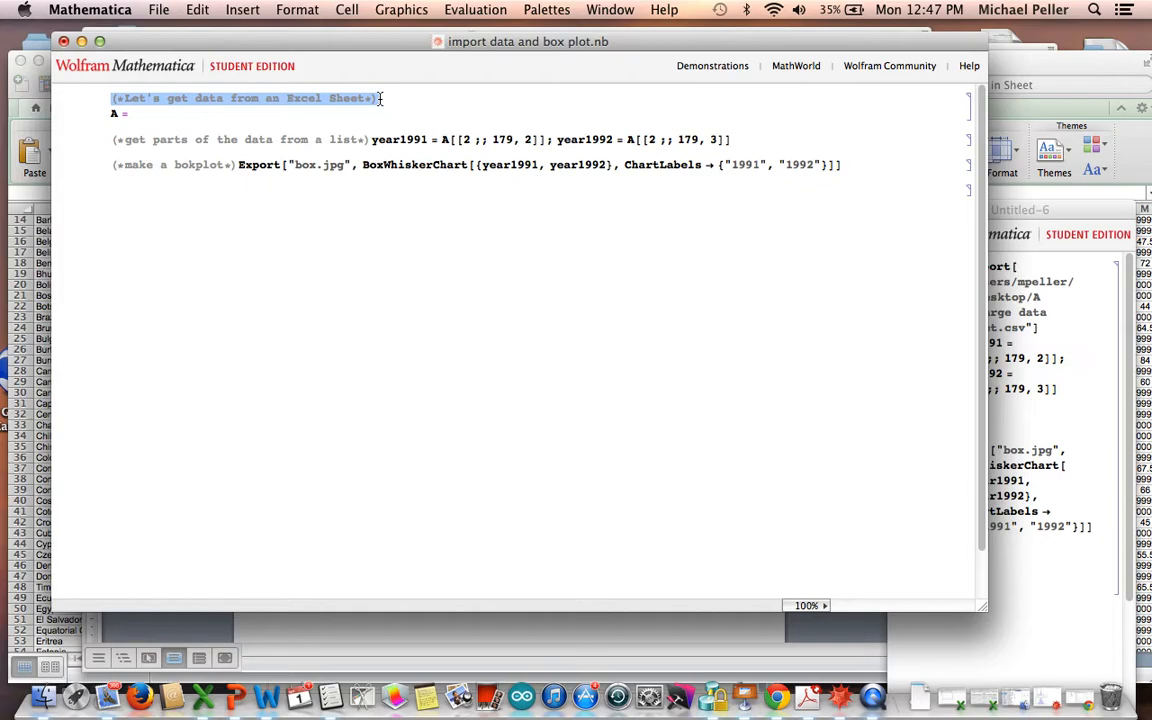
left_click(380, 98)
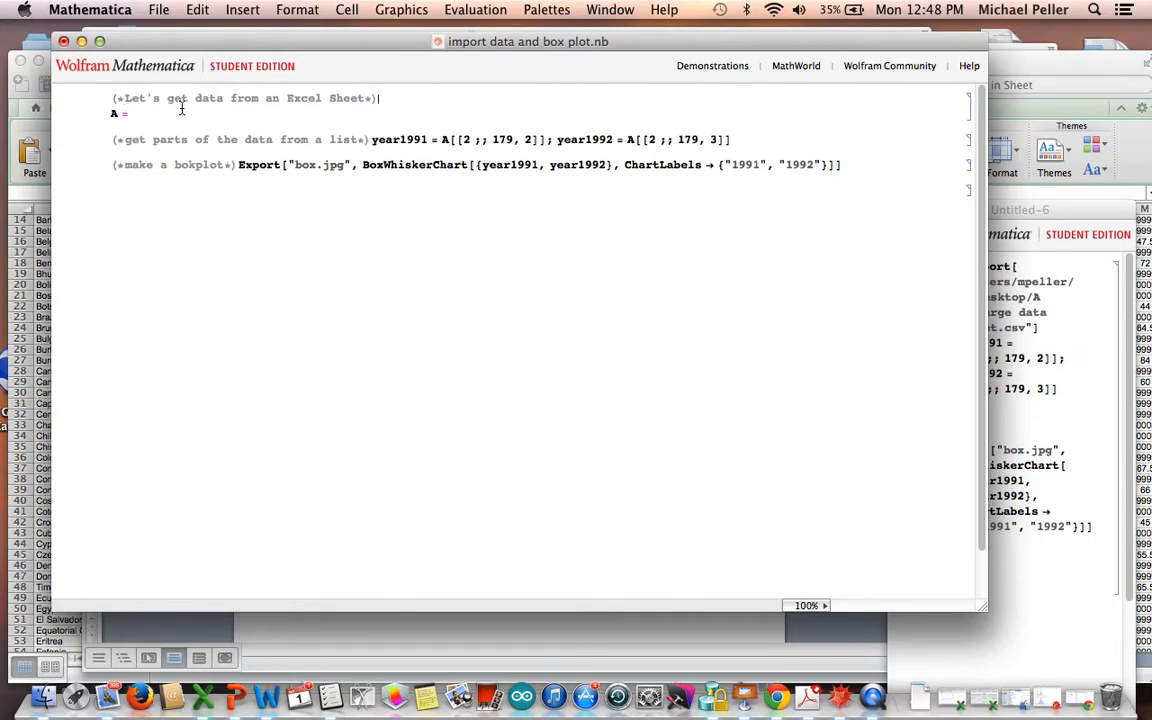
Begin the data import expression after "A =" with the function call "Import["
left_click(127, 113)
type("Impo")
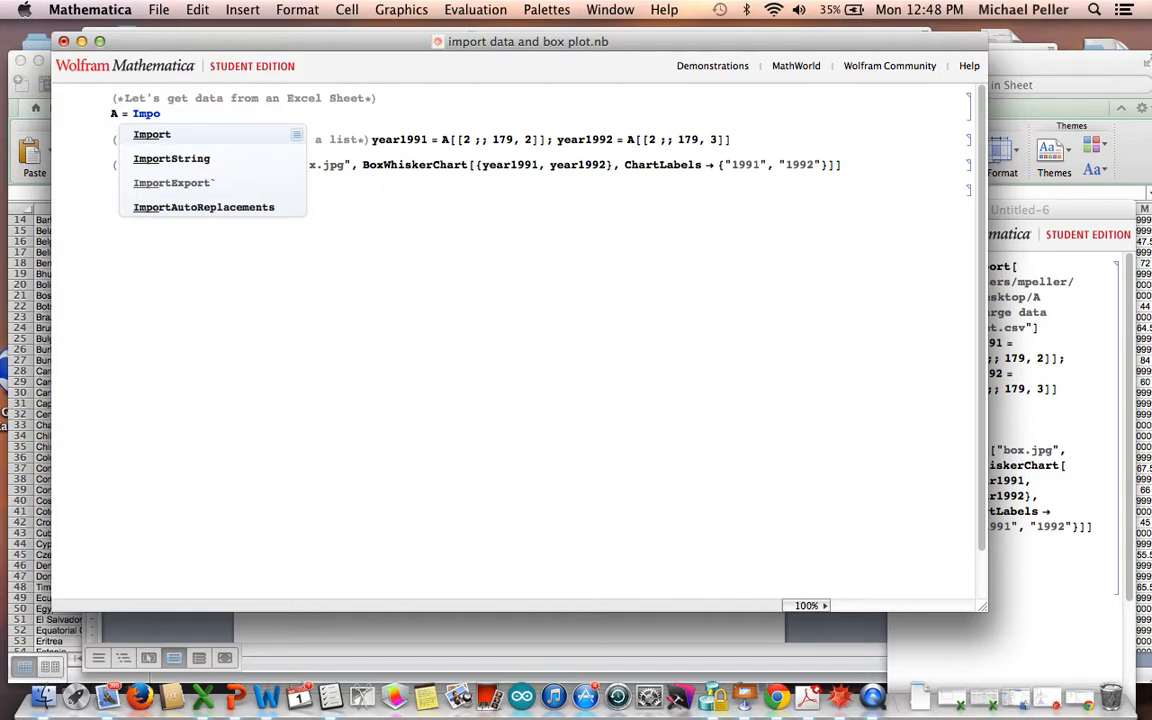
type("ort")
key("BackSpace")
key("BackSpace")
key("BackSpace")
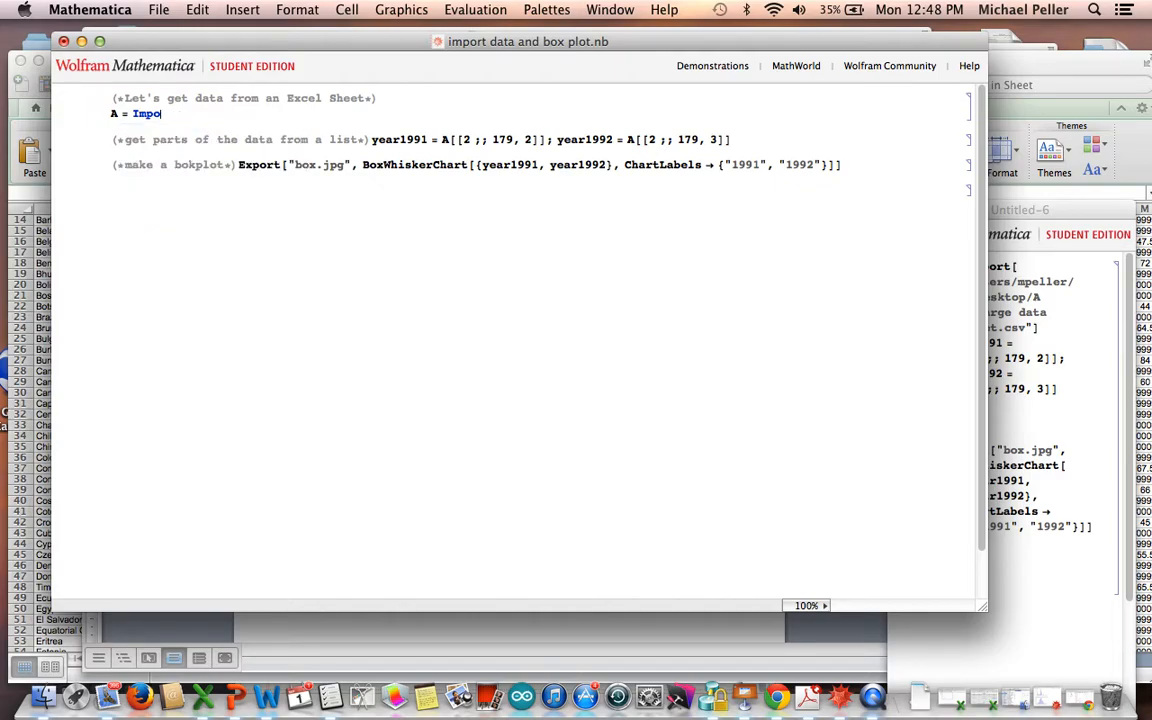
type("rt")
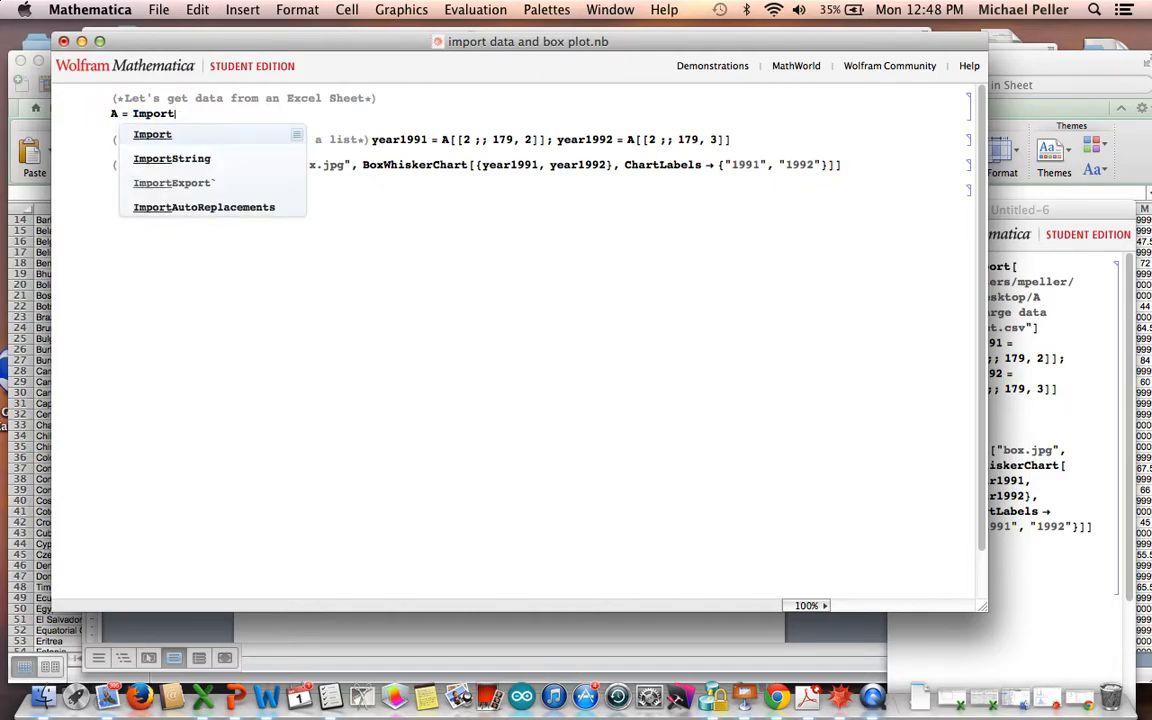
type("[")
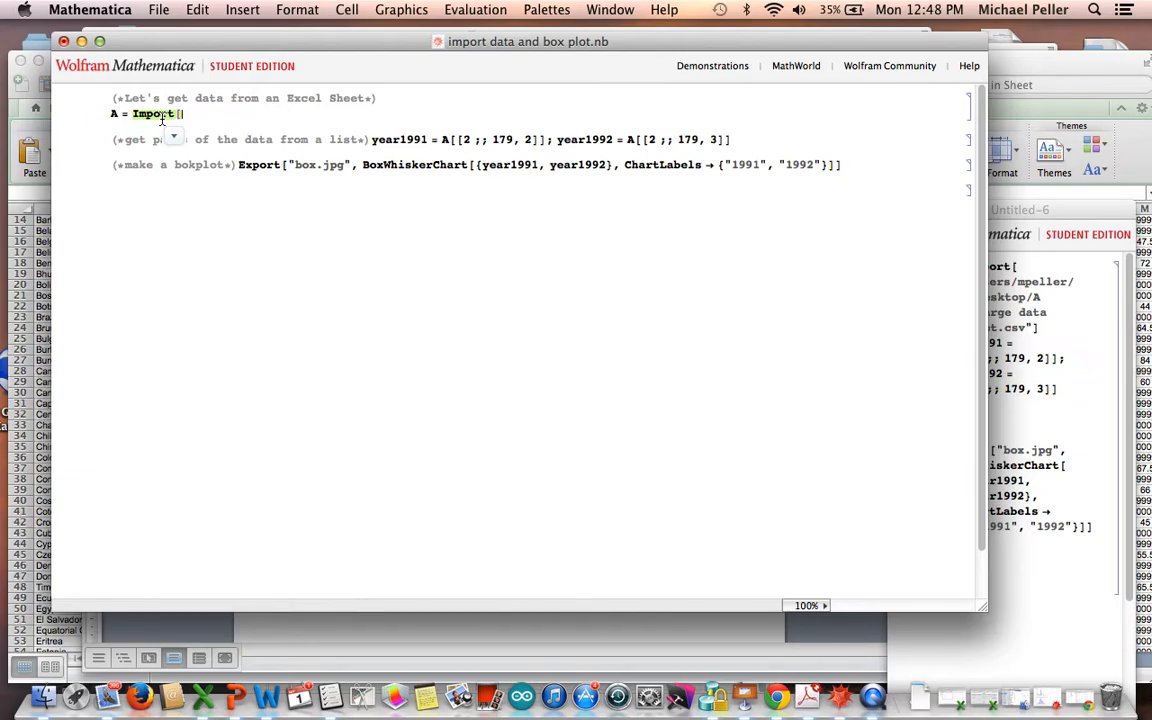
Complete the Import call with the inserted file path of "A large data set.csv" on the Desktop and evaluate it
left_click(243, 10)
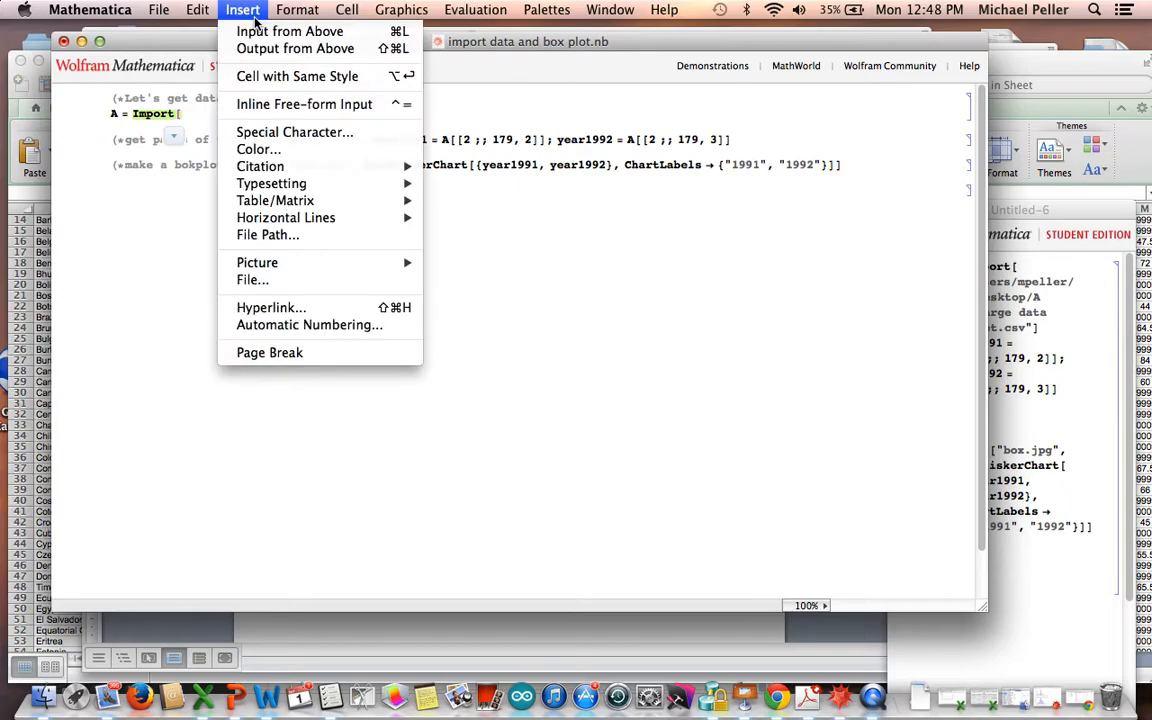
left_click(284, 236)
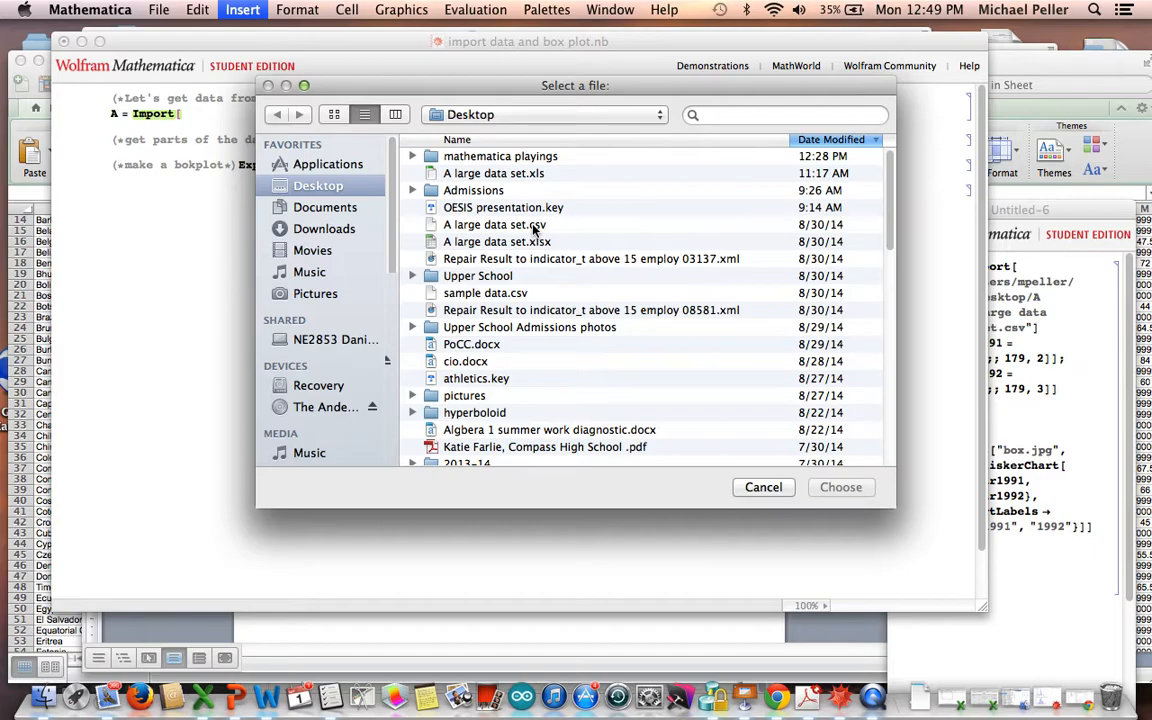
left_click(478, 231)
left_click(841, 487)
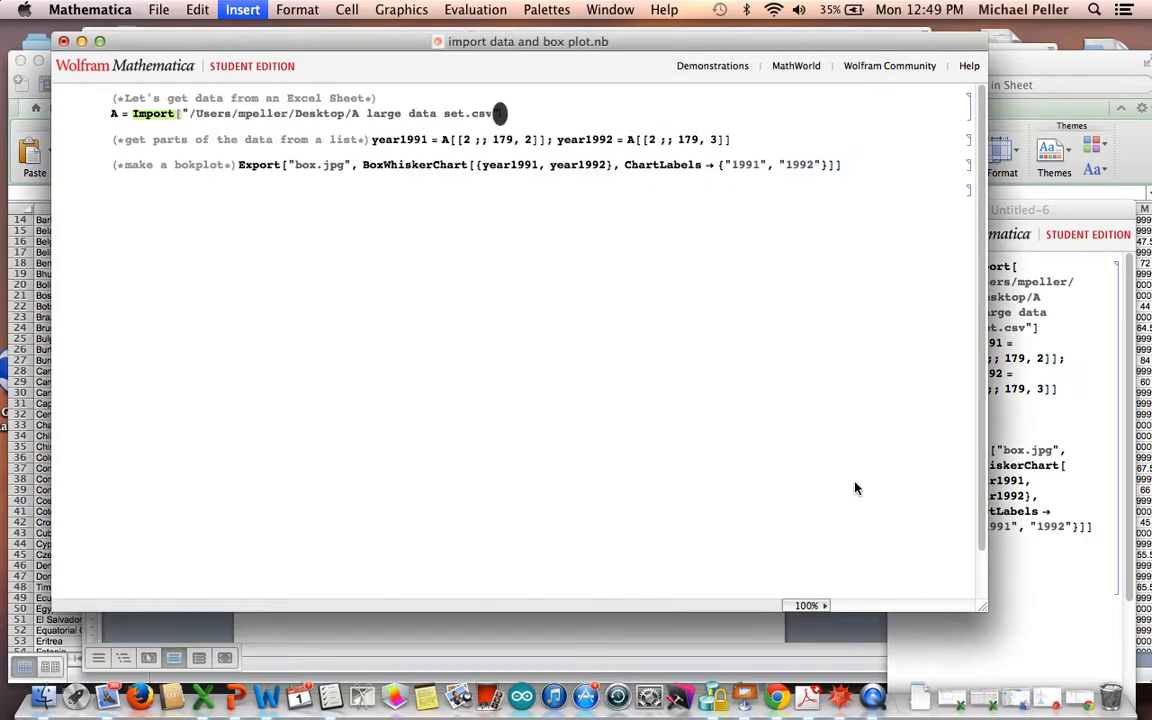
type("]")
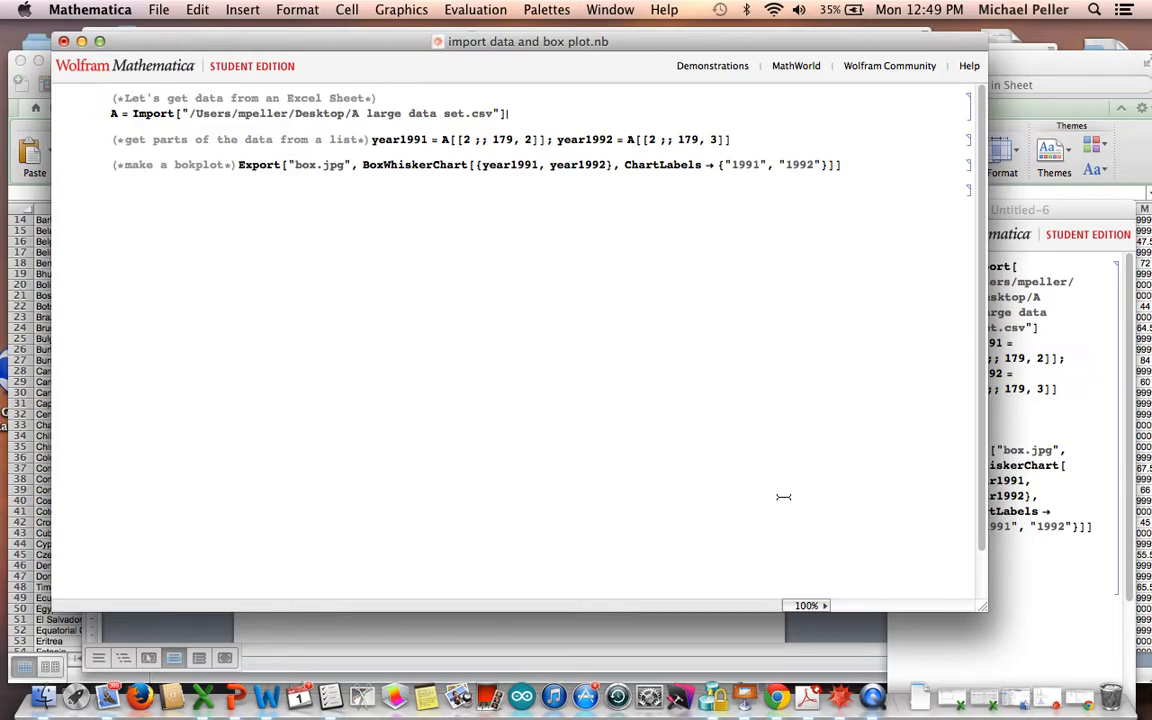
key("shift+Return")
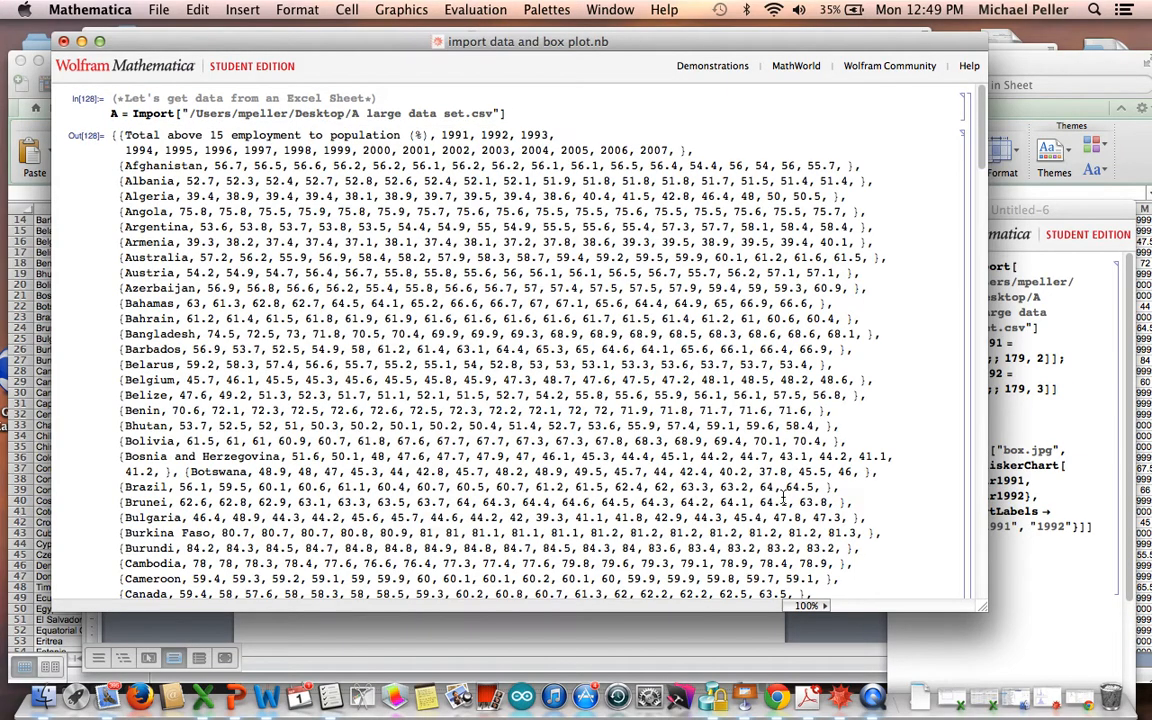
Review the imported data list and delete its output cell below the Import expression
scroll(526, 311, "down", 5)
scroll(583, 345, "up", 5)
scroll(583, 345, "down", 20)
scroll(585, 346, "up", 8)
scroll(585, 346, "up", 15)
left_click(965, 352)
key("BackSpace")
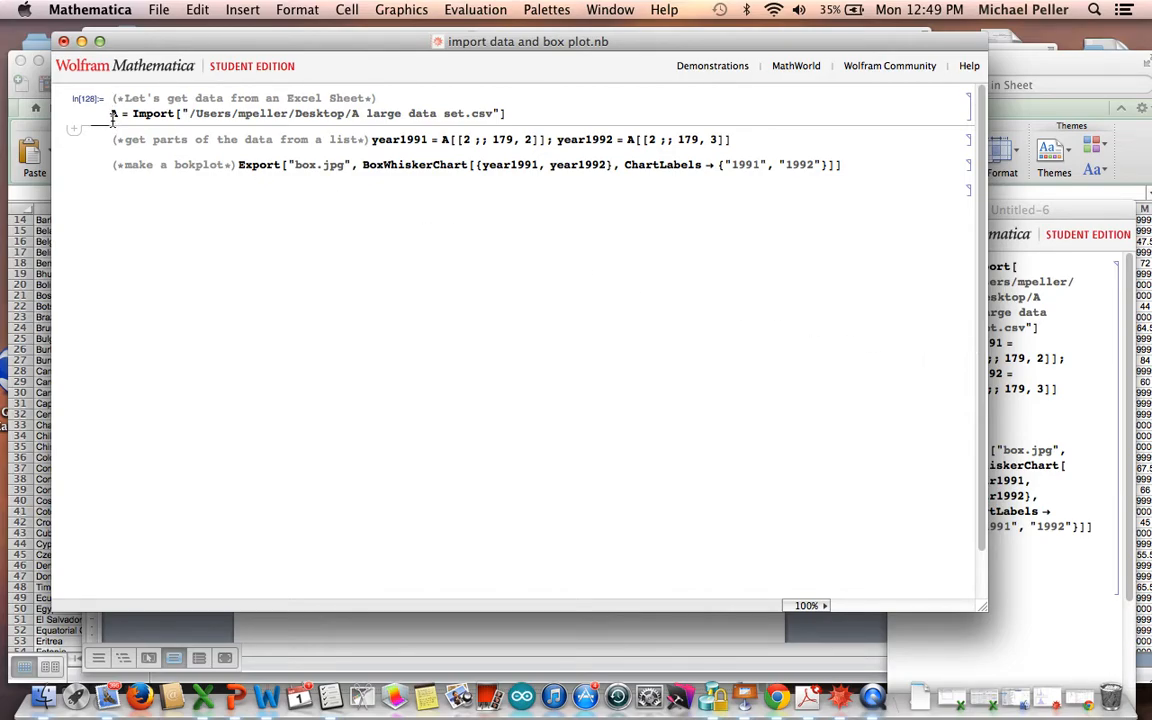
left_click(529, 112)
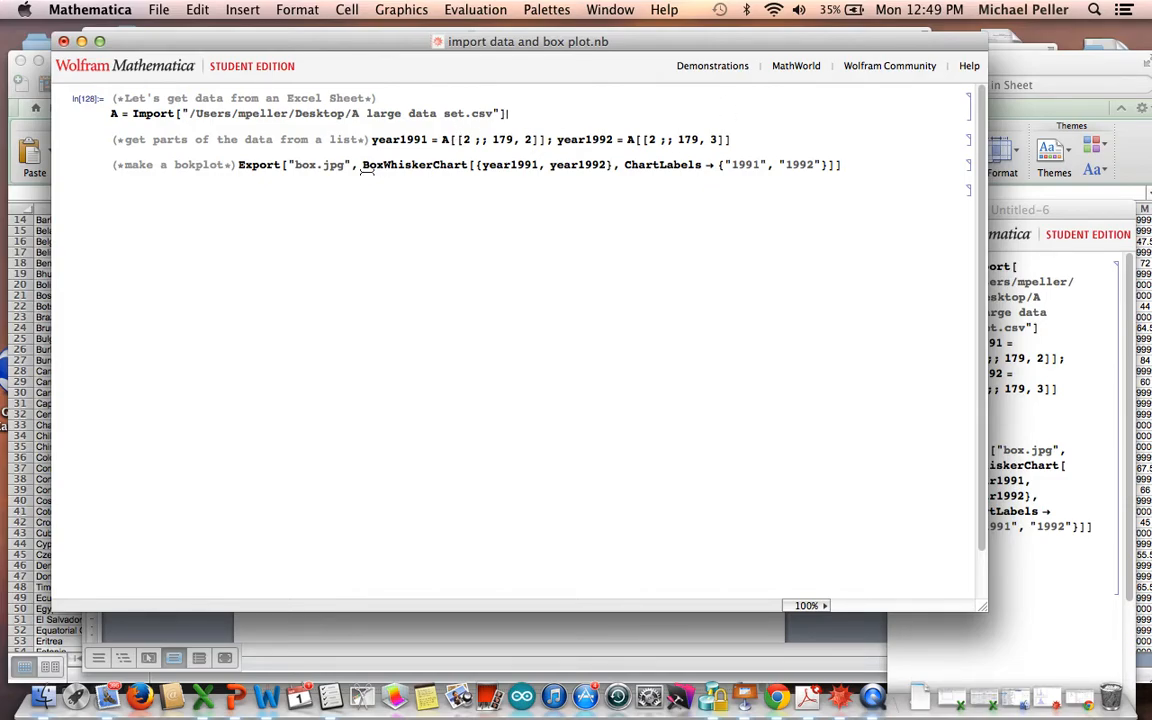
Switch to the Excel data sheet and check the row range of the 1991 column, down to the Zimbabwe value
left_click(43, 430)
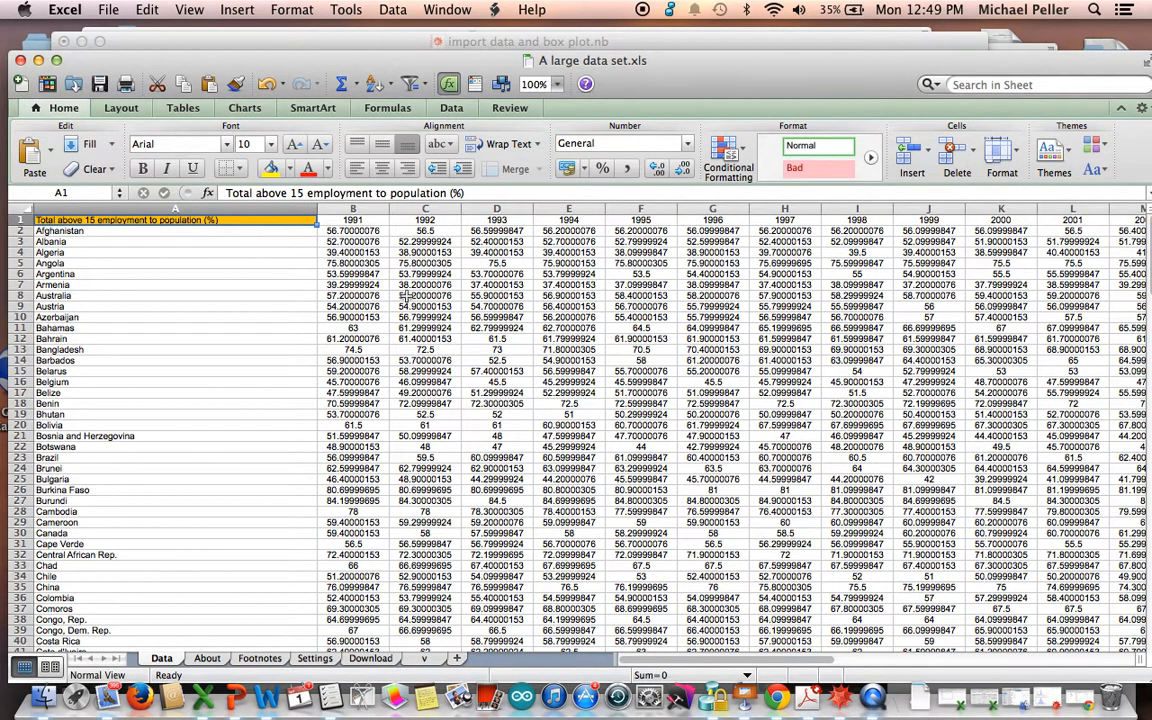
left_click_drag(352, 231, 355, 652)
left_click_drag(355, 662, 352, 661)
scroll(352, 661, "down", 15)
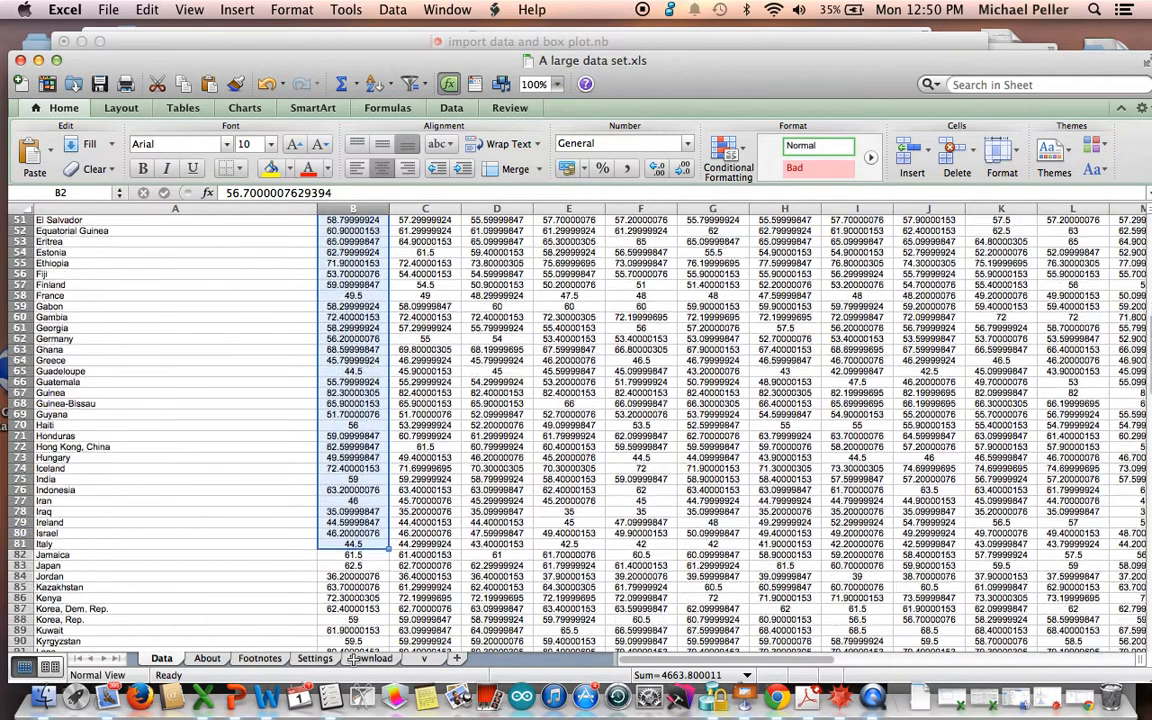
scroll(352, 661, "down", 15)
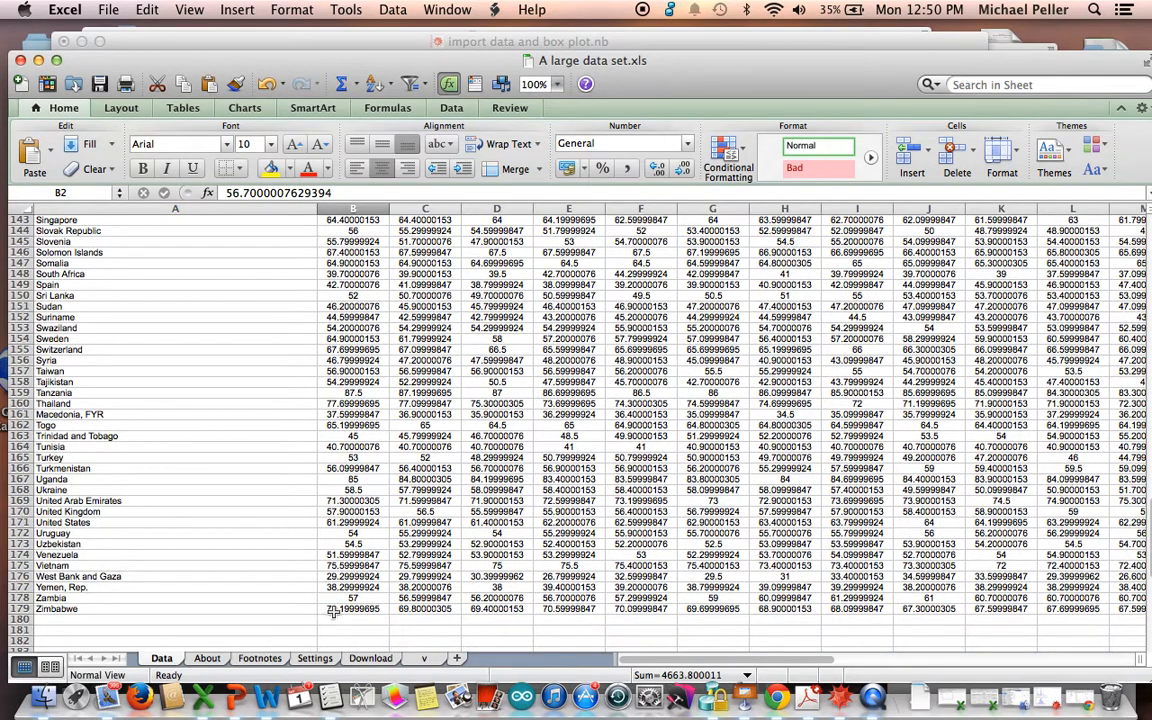
left_click(340, 612)
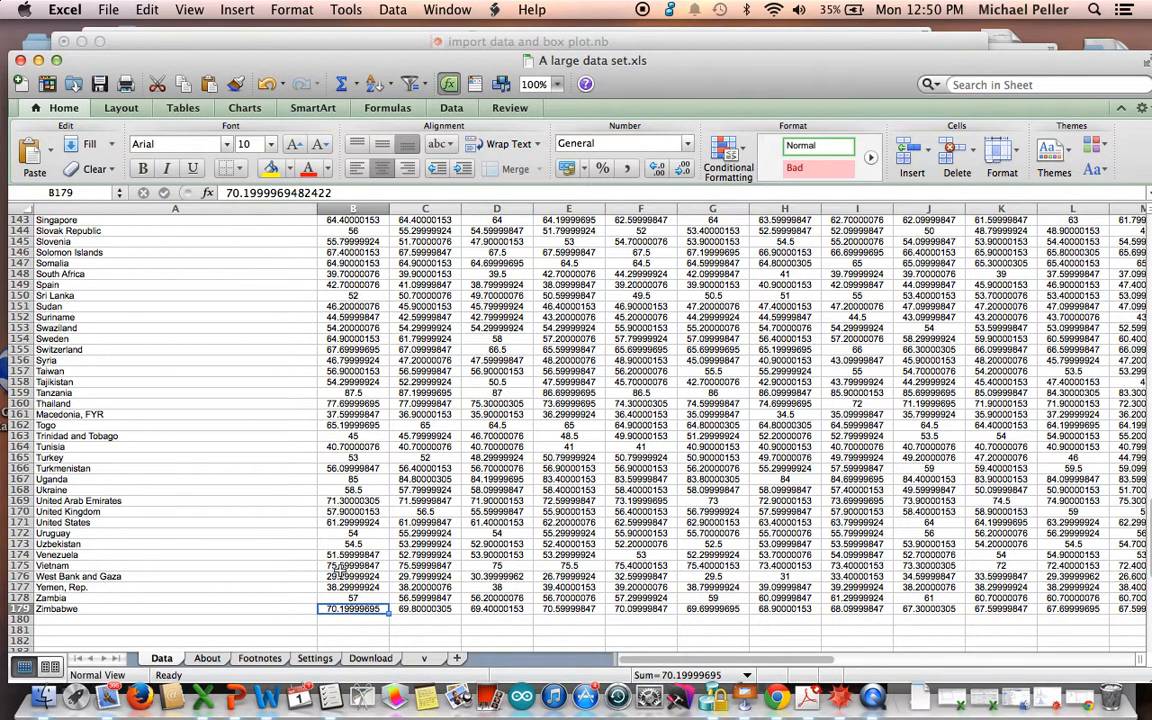
Return to the Mathematica notebook and delete the comment "(*get parts of the data from a list*)" before year1991
left_click(364, 42)
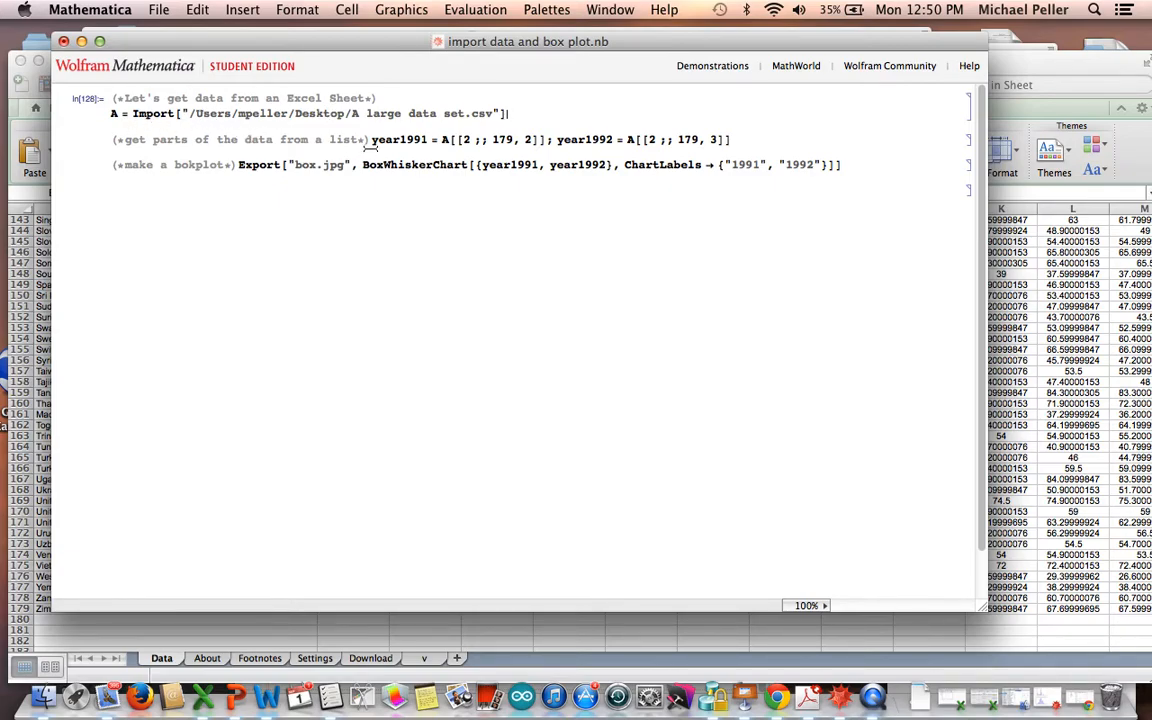
left_click_drag(333, 133, 69, 128)
key("BackSpace")
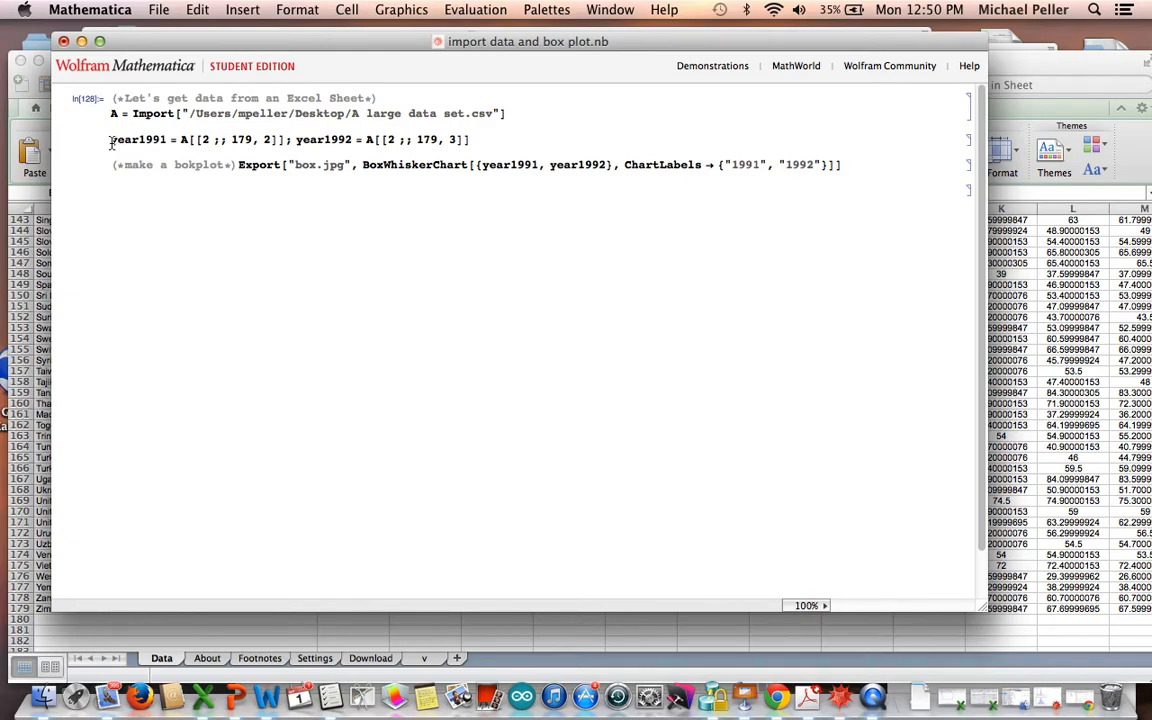
left_click_drag(112, 141, 166, 141)
left_click(174, 145)
left_click_drag(200, 141, 272, 142)
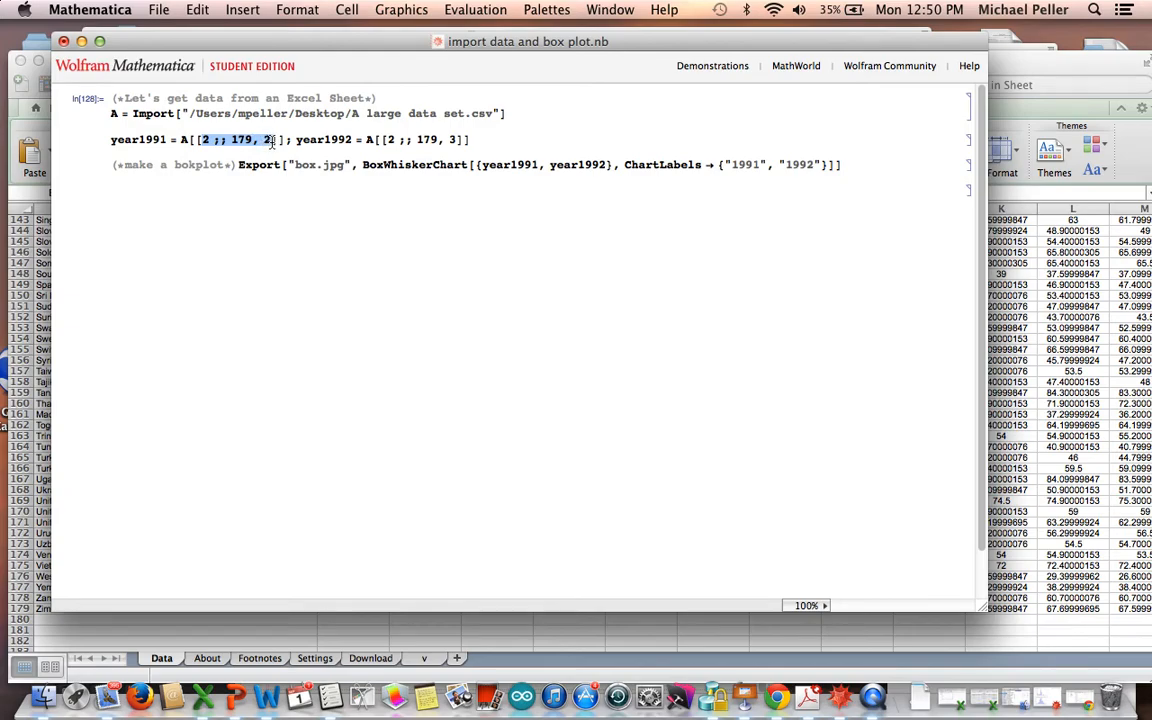
left_click(204, 142)
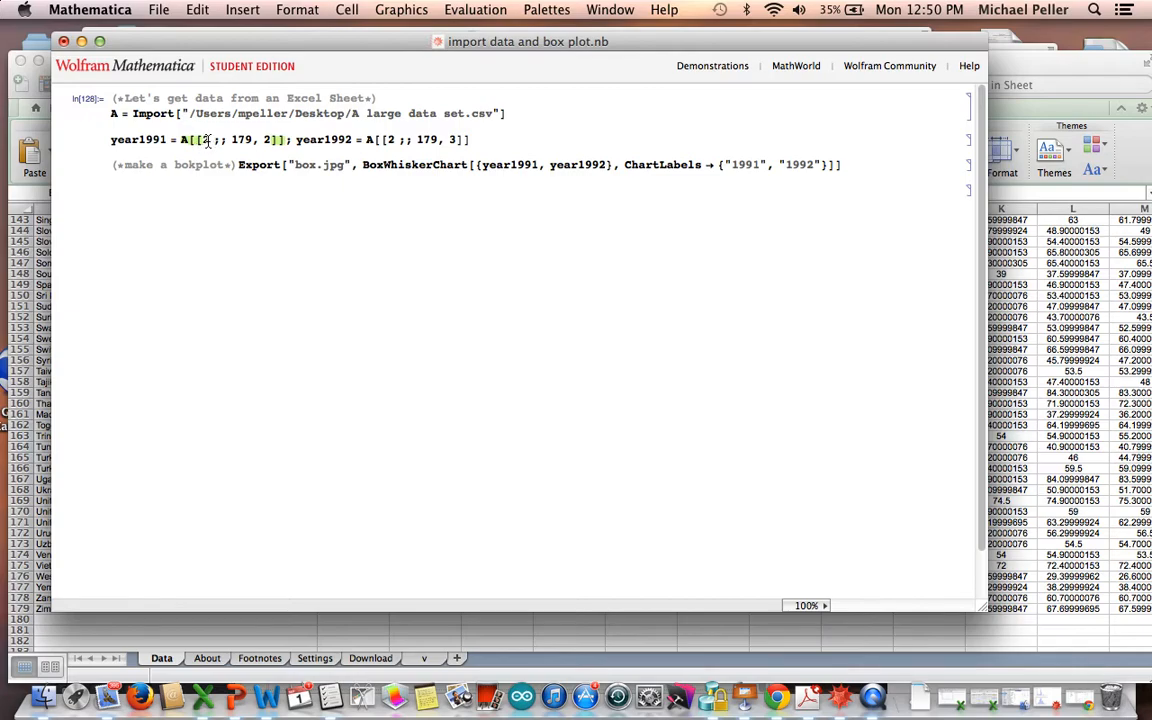
Switch to the Excel data sheet and check the 1991 column's starting row by selecting its values from row 2 downward
left_click_drag(199, 140, 250, 140)
left_click(262, 141)
left_click(44, 283)
scroll(253, 384, "up", 20)
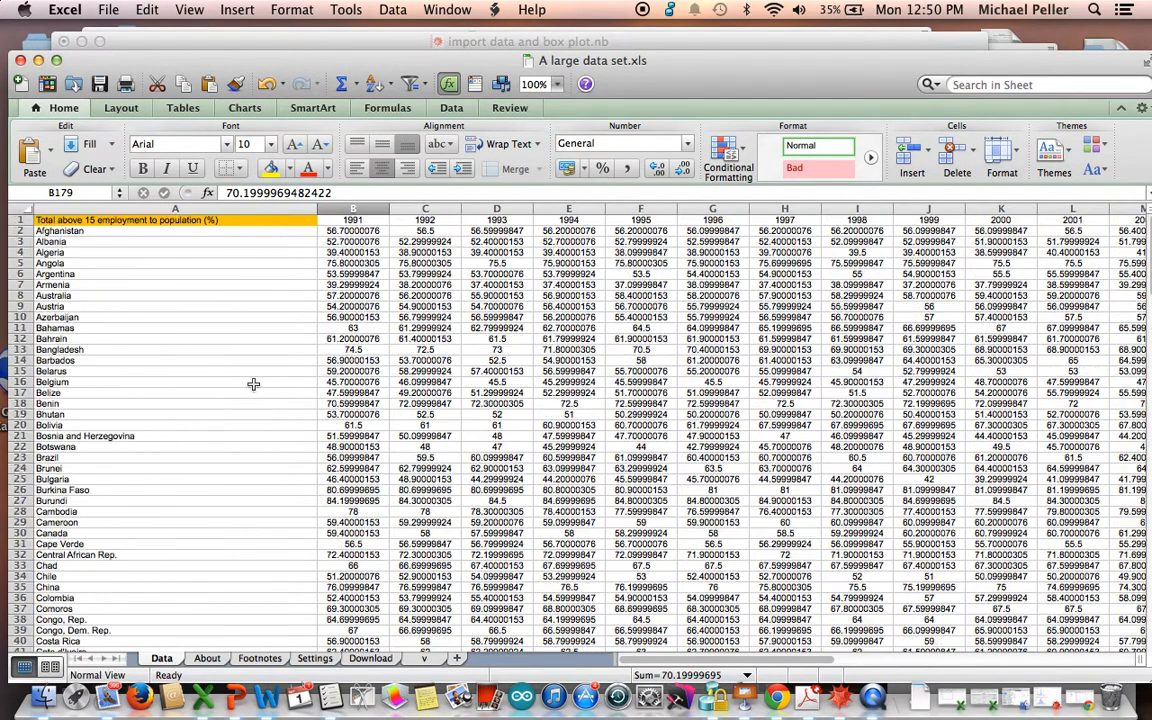
left_click(357, 230)
left_click_drag(357, 230, 355, 305)
scroll(355, 435, "up", 20)
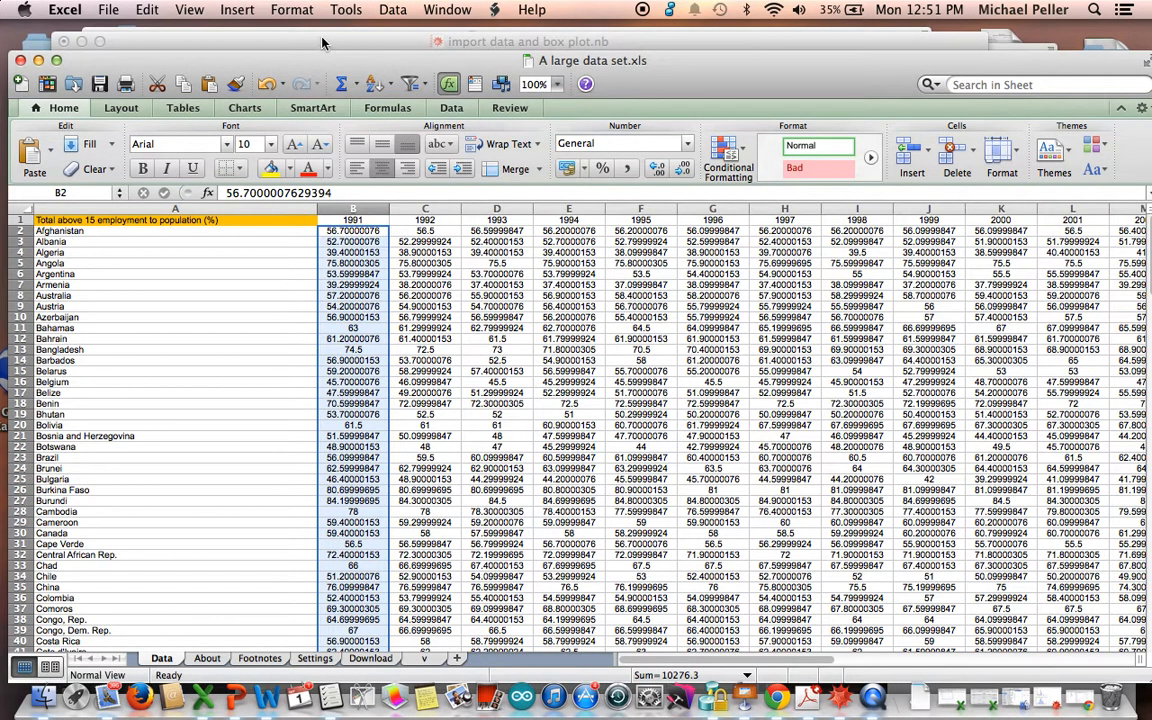
Return to the Mathematica notebook, evaluate the cell assigning rows 2 to 179 of columns 2 and 3 to year1991 and year1992, and delete its output
left_click(322, 43)
left_click(288, 140)
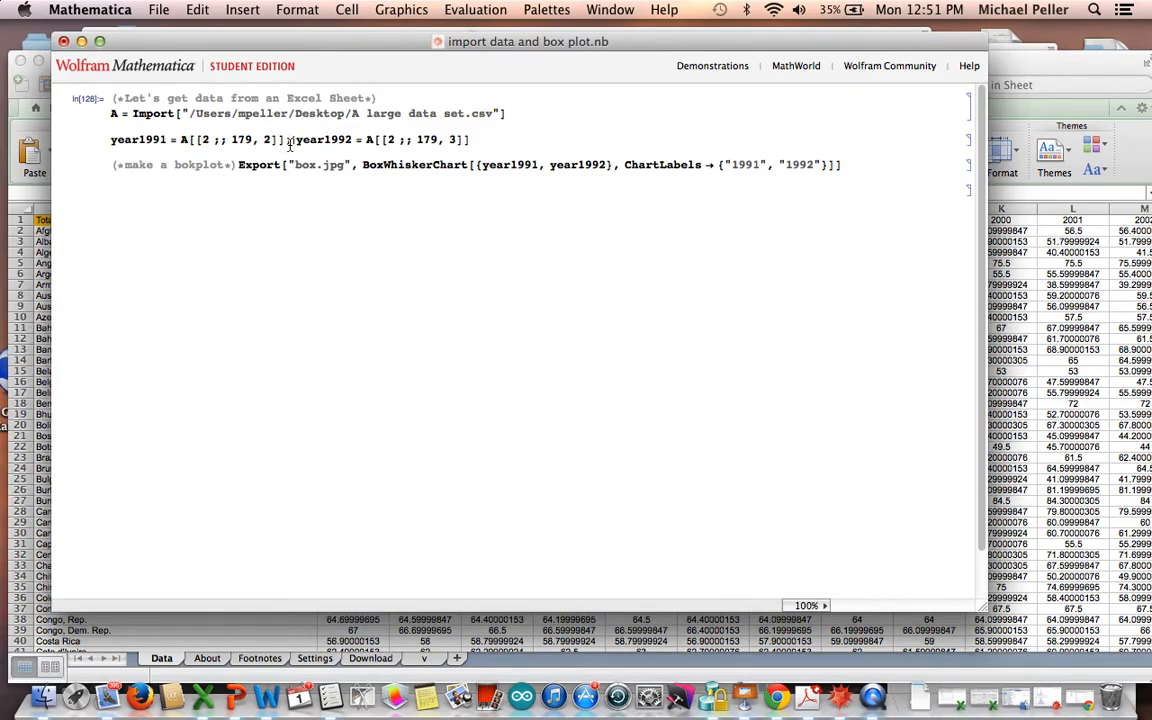
type(";")
left_click_drag(353, 140, 297, 140)
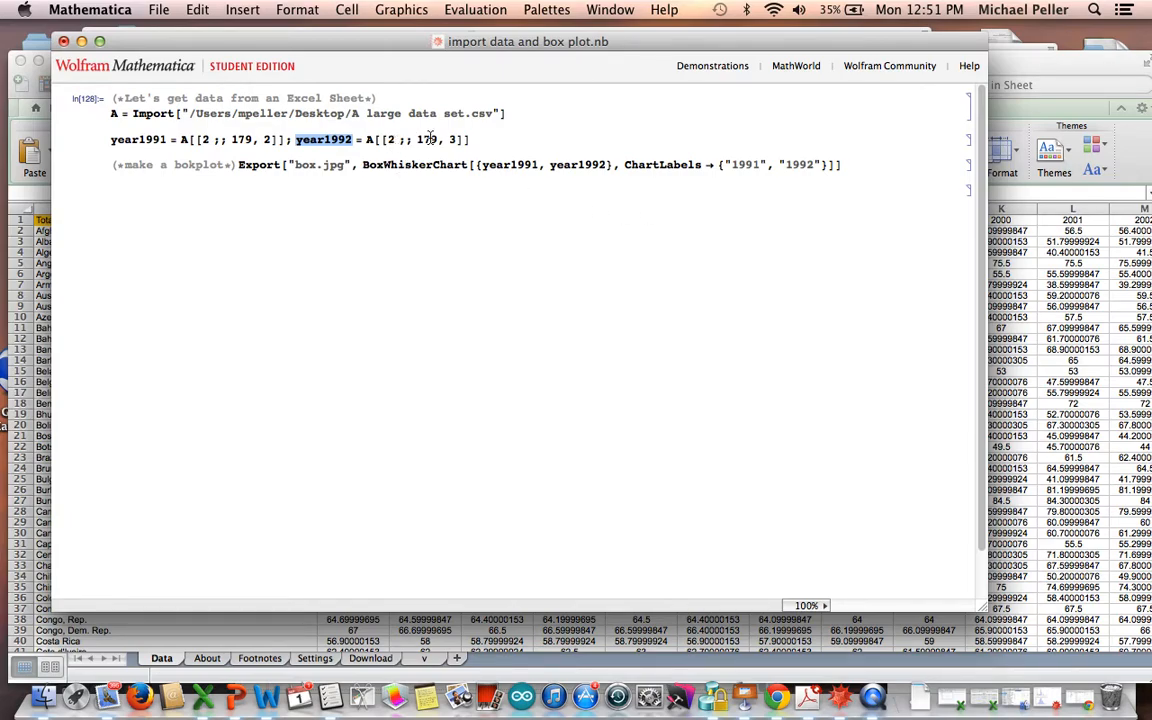
triple_click(386, 141)
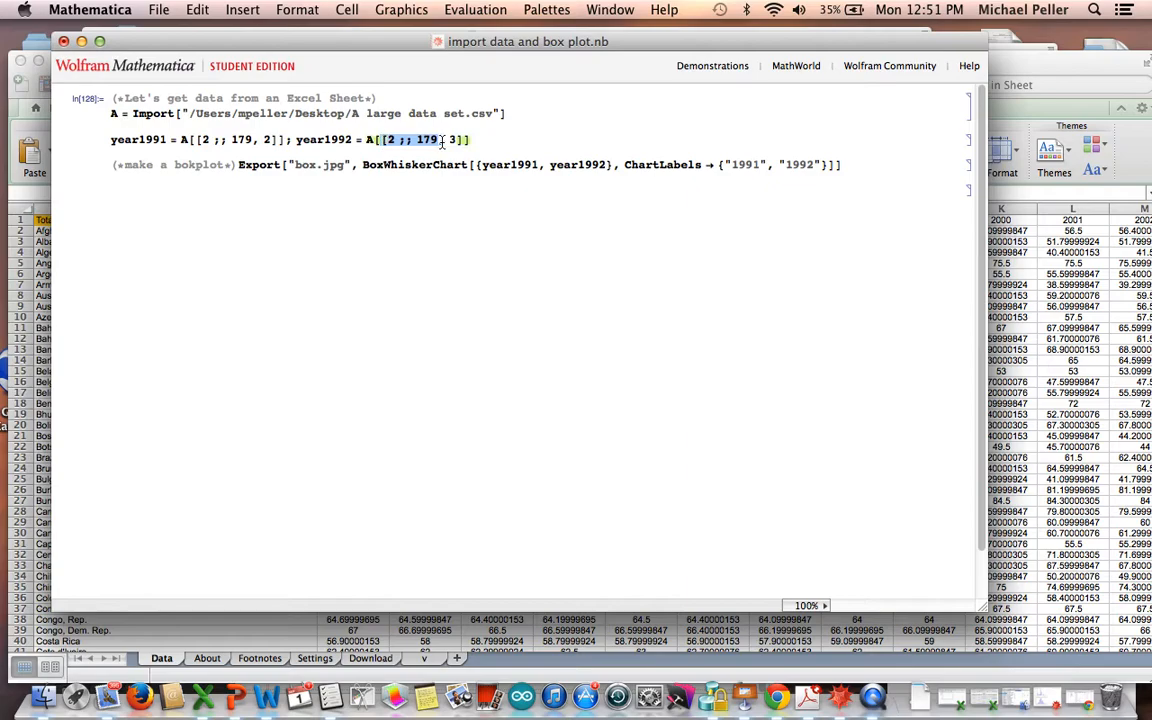
double_click(452, 140)
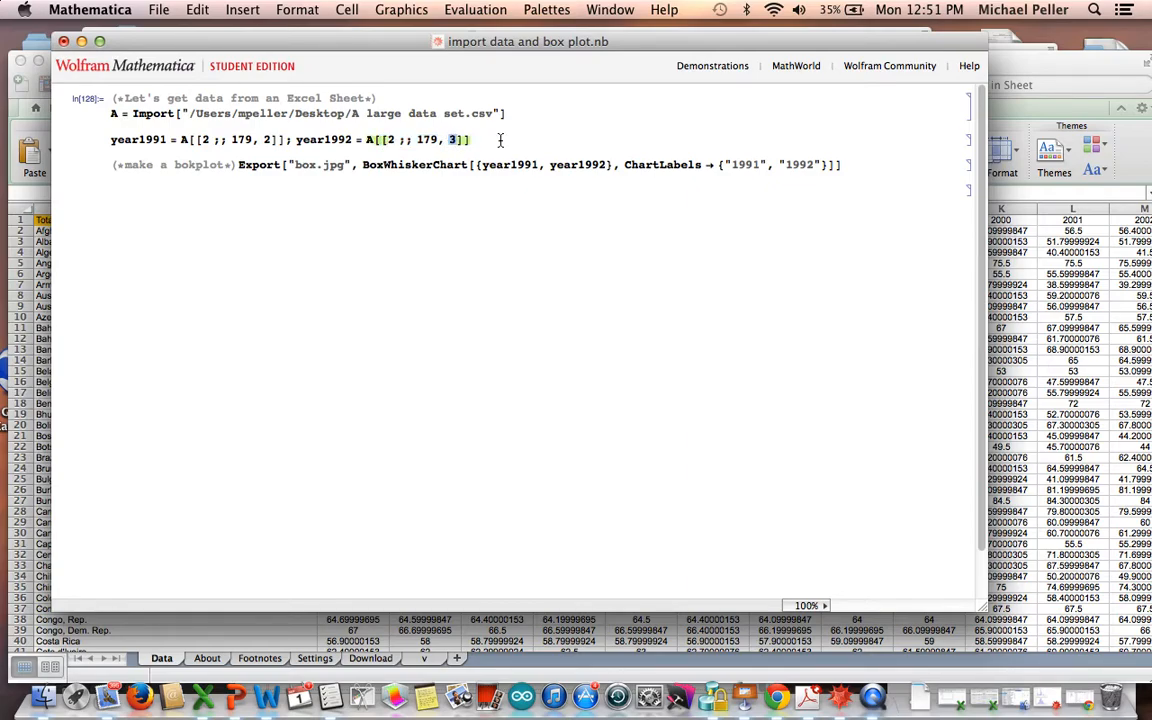
left_click(500, 140)
key("shift+Return")
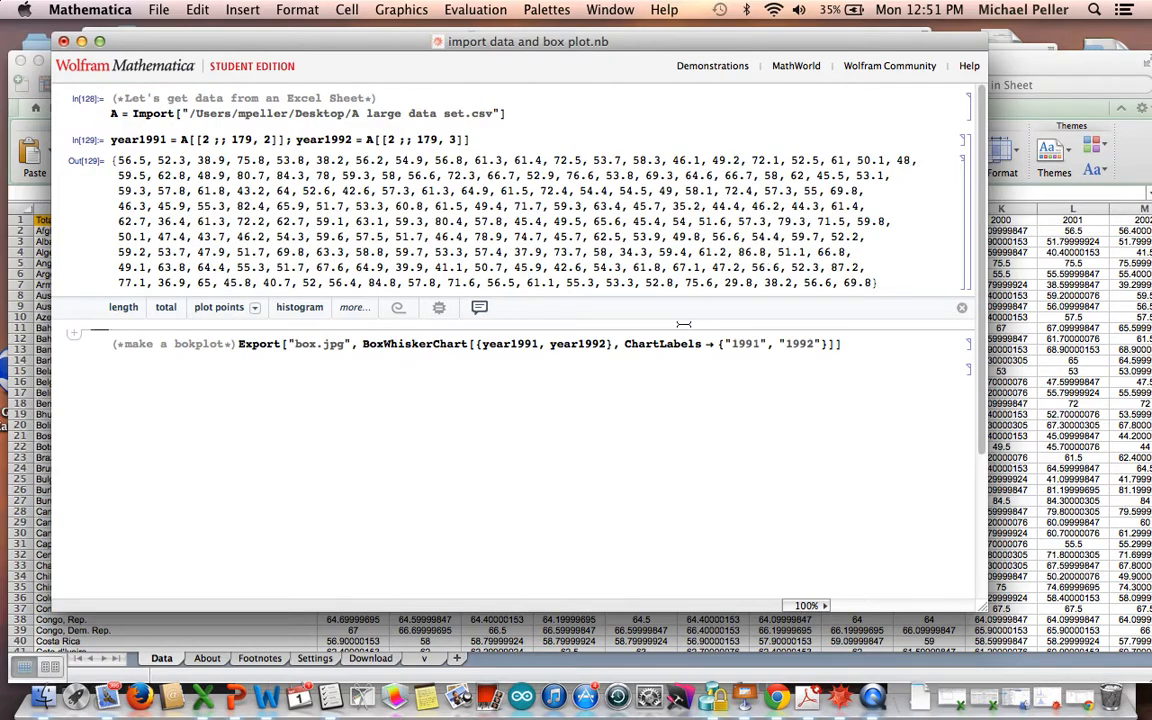
left_click(965, 194)
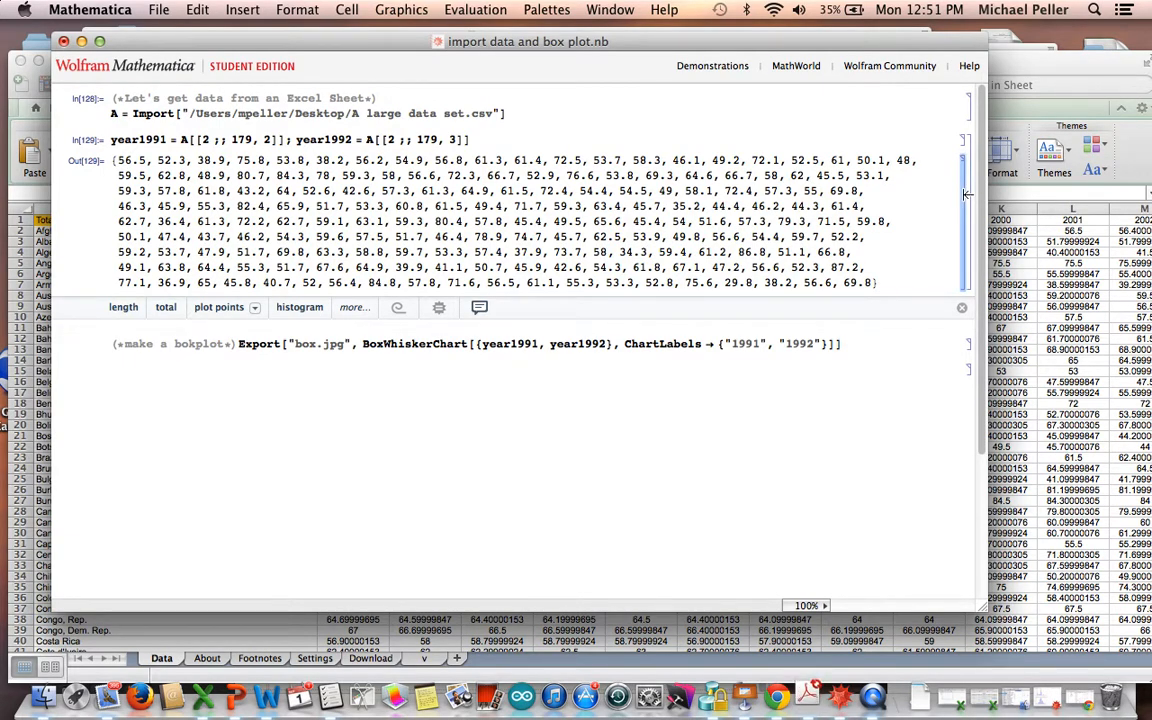
key("BackSpace")
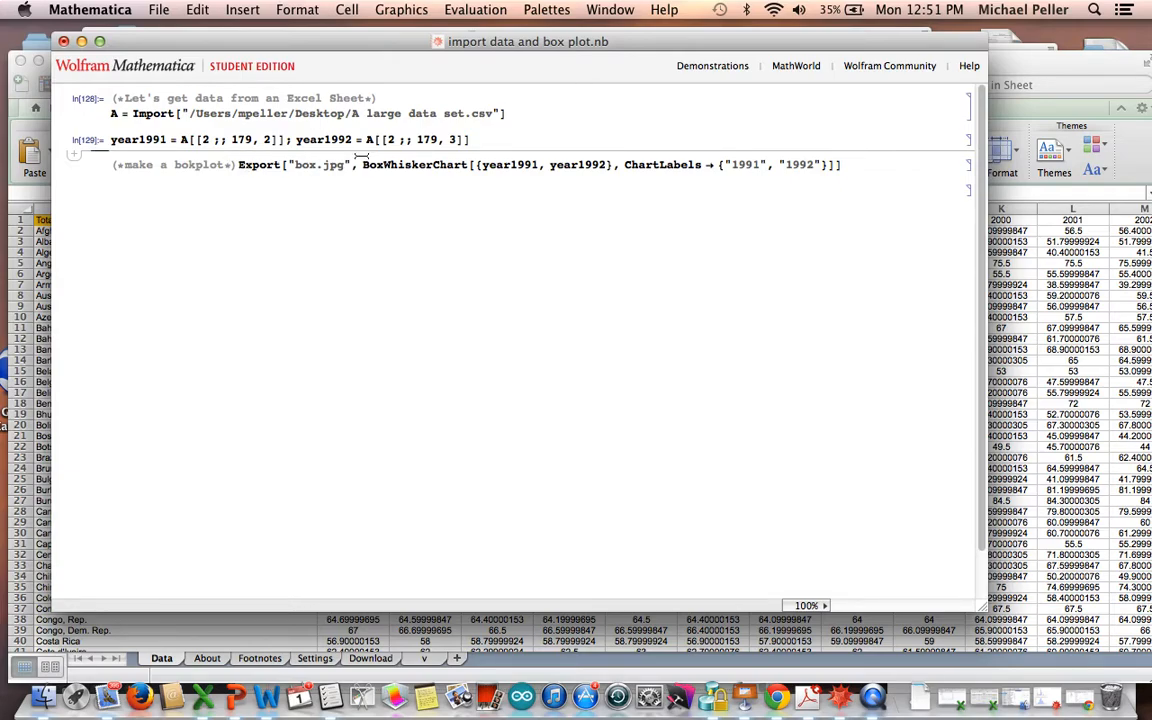
Copy the BoxWhiskerChart expression from the Export call onto a new line below the year1991 and year1992 assignments
left_click_drag(363, 165, 846, 166)
key("super+c")
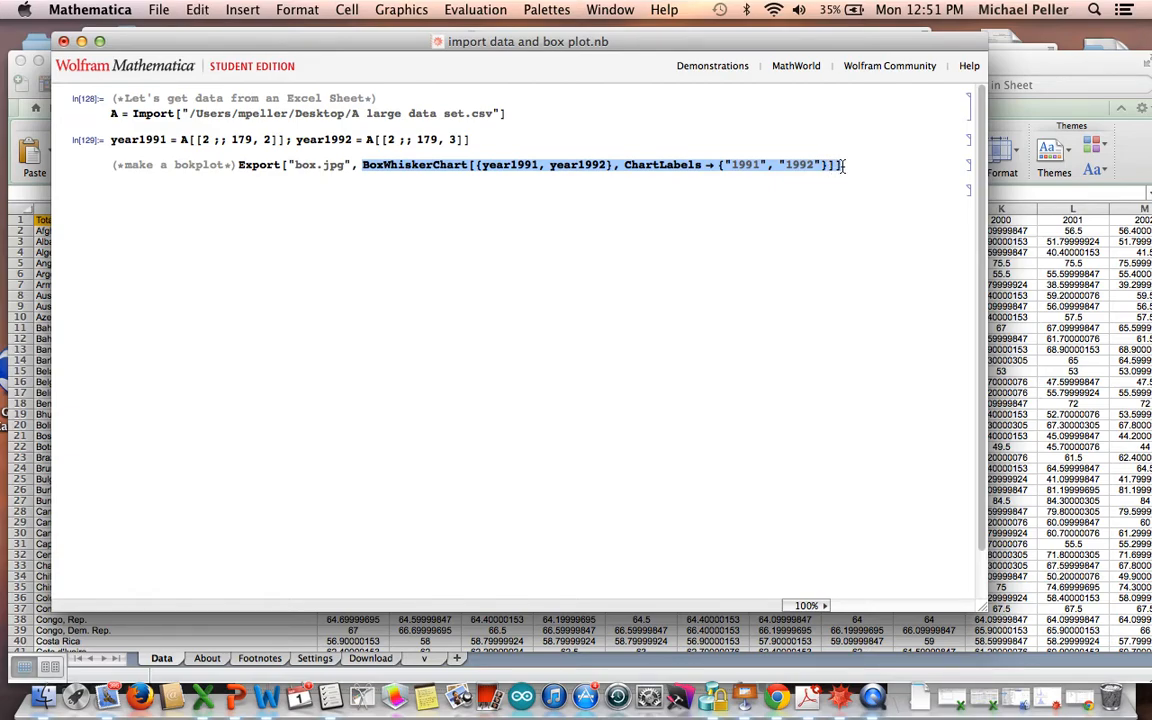
left_click(545, 133)
key("Return")
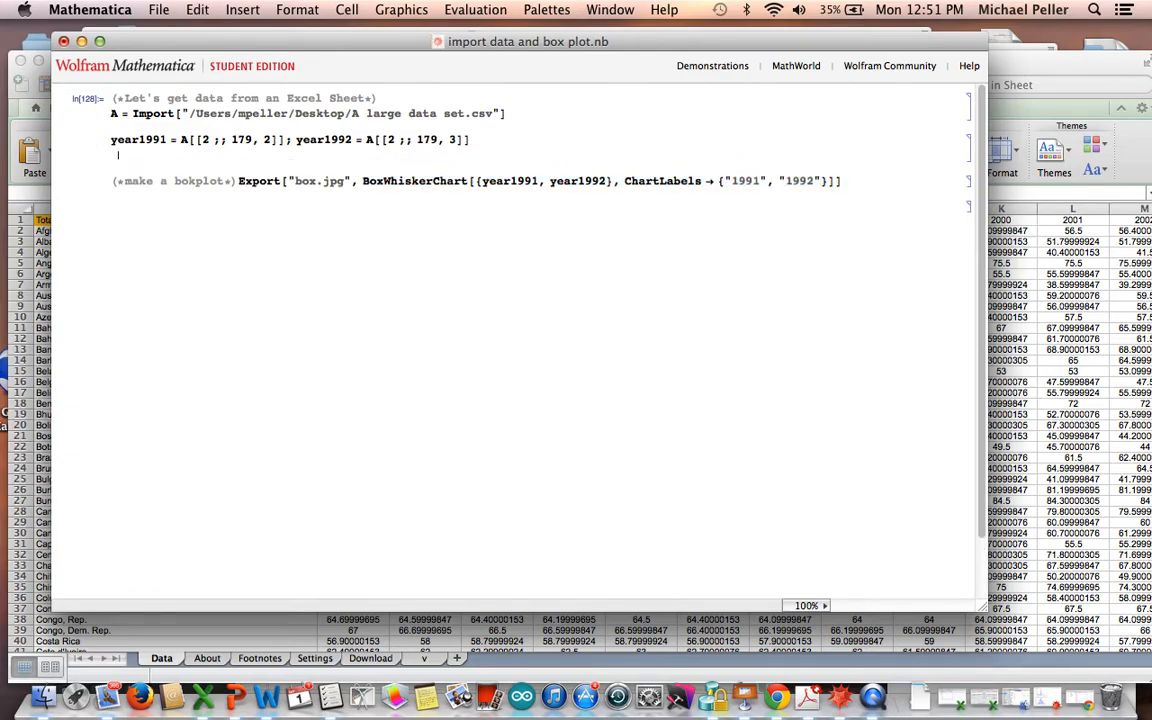
key("super+v")
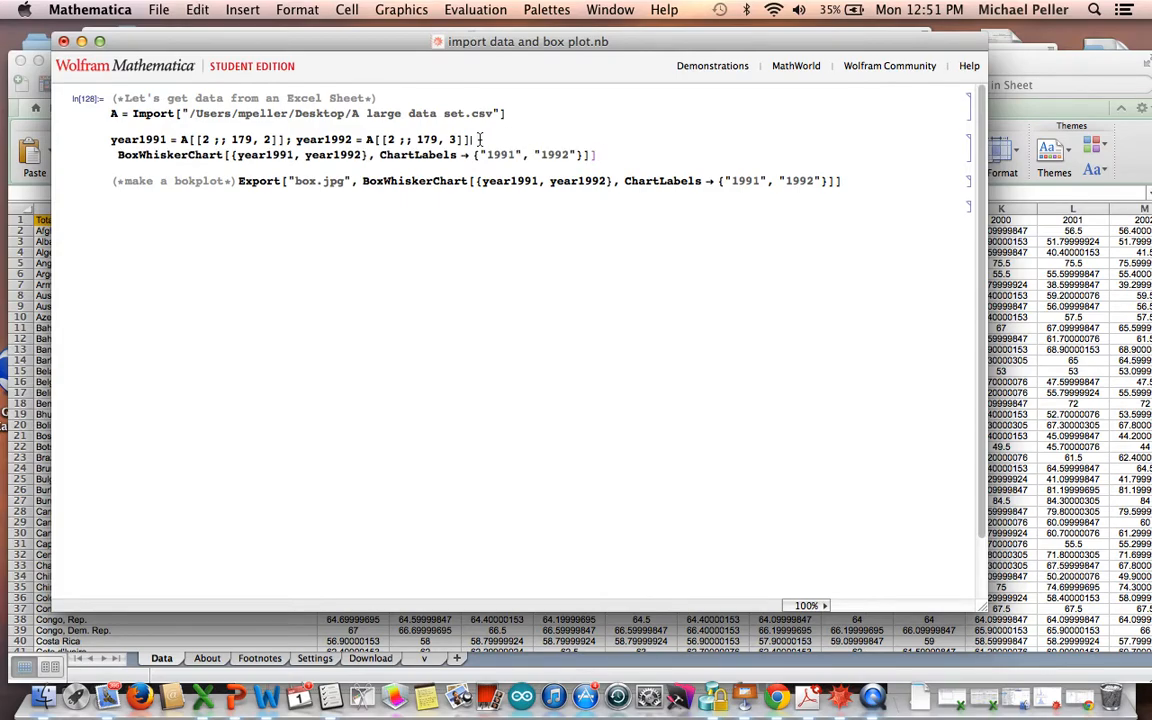
Move the copied BoxWhiskerChart expression out of the year assignment cell into its own new cell above the Export cell
type(";")
key("BackSpace")
key("BackSpace")
left_click_drag(611, 155, 130, 160)
key("super+x")
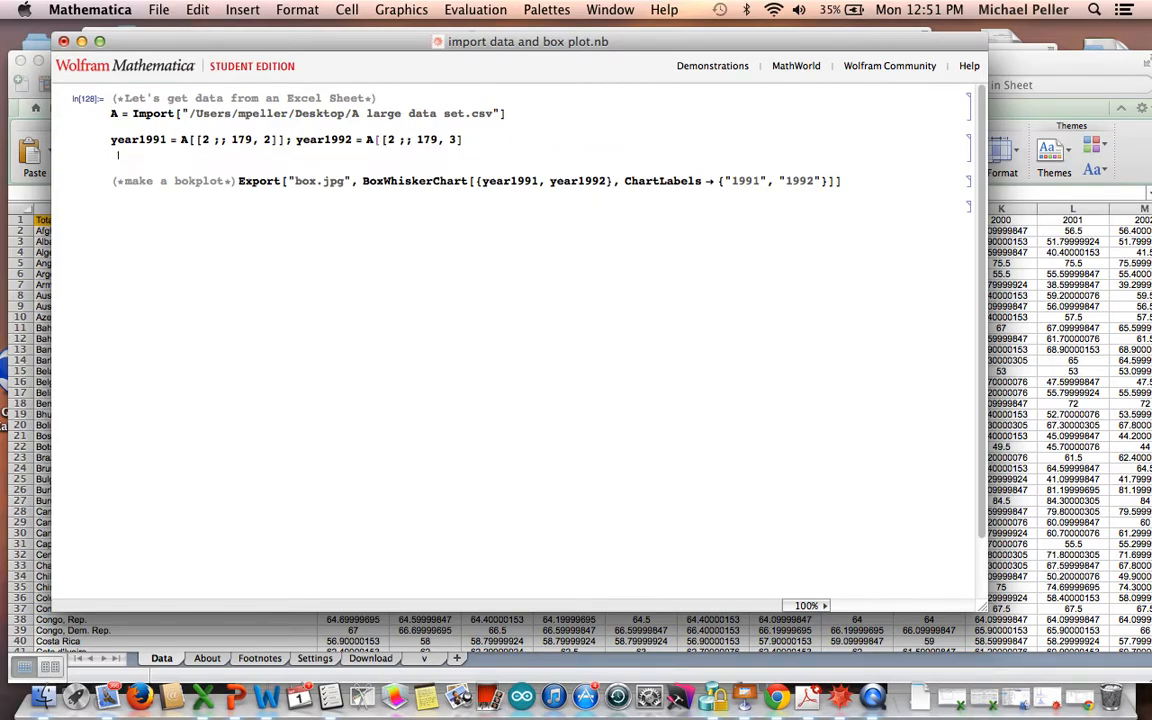
left_click(972, 160)
key("Left")
key("Return")
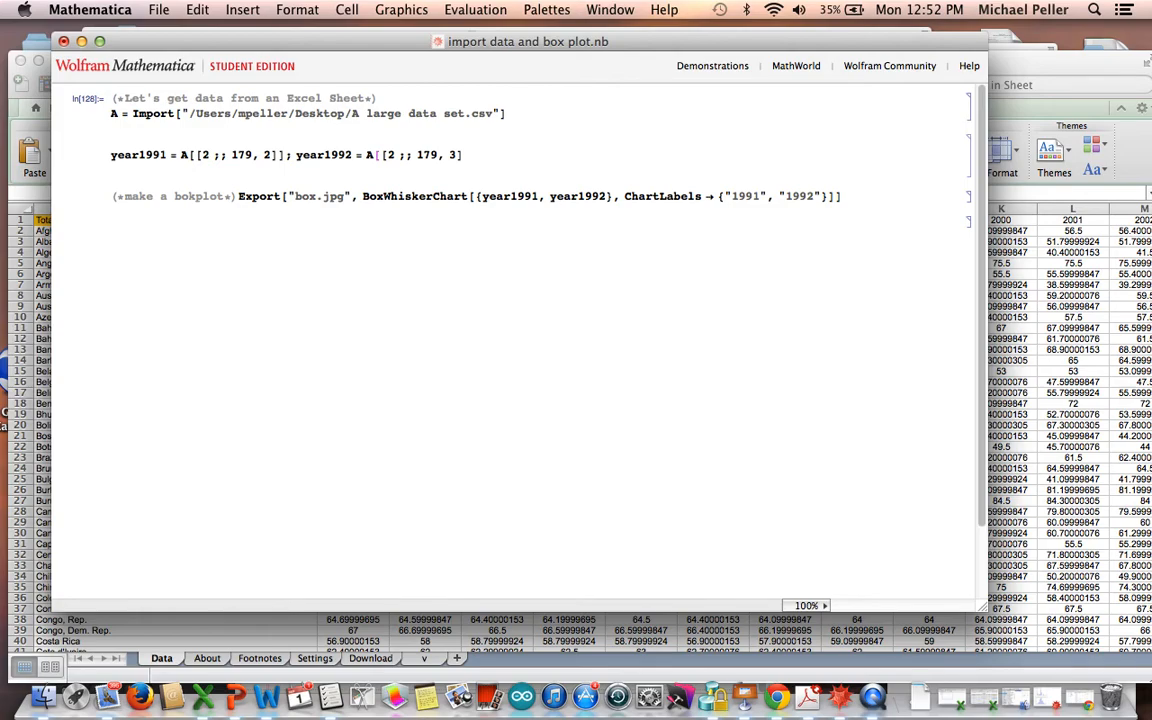
key("Down")
key("Return")
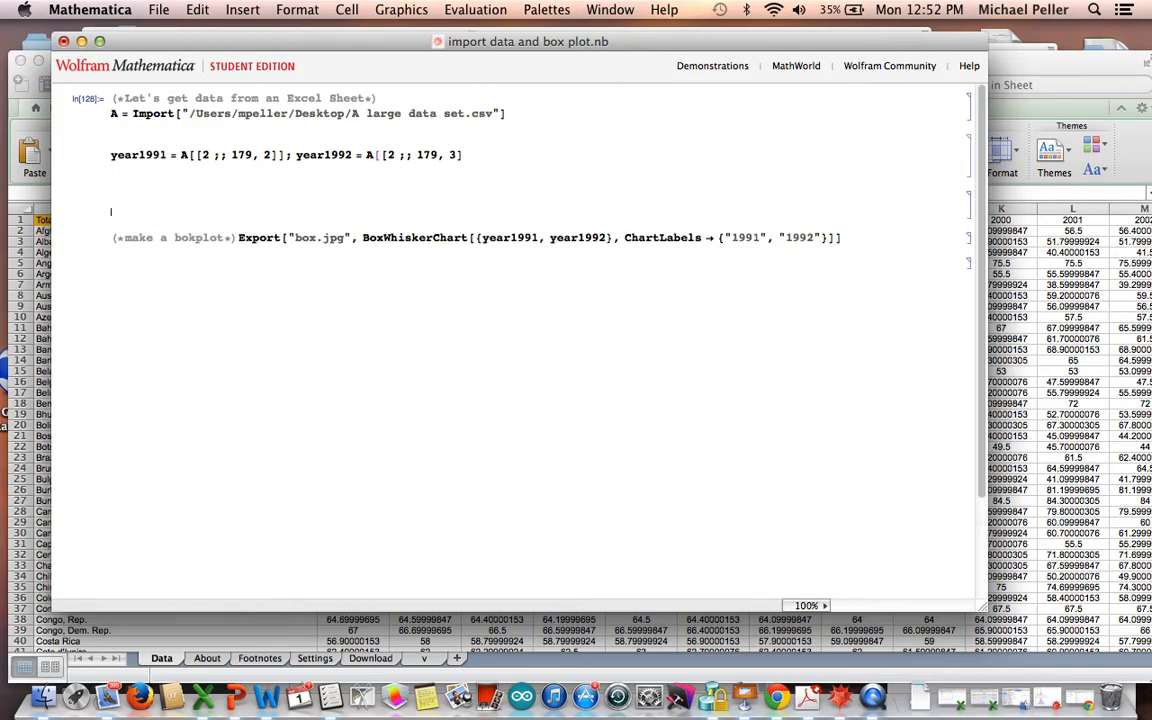
key("super+v")
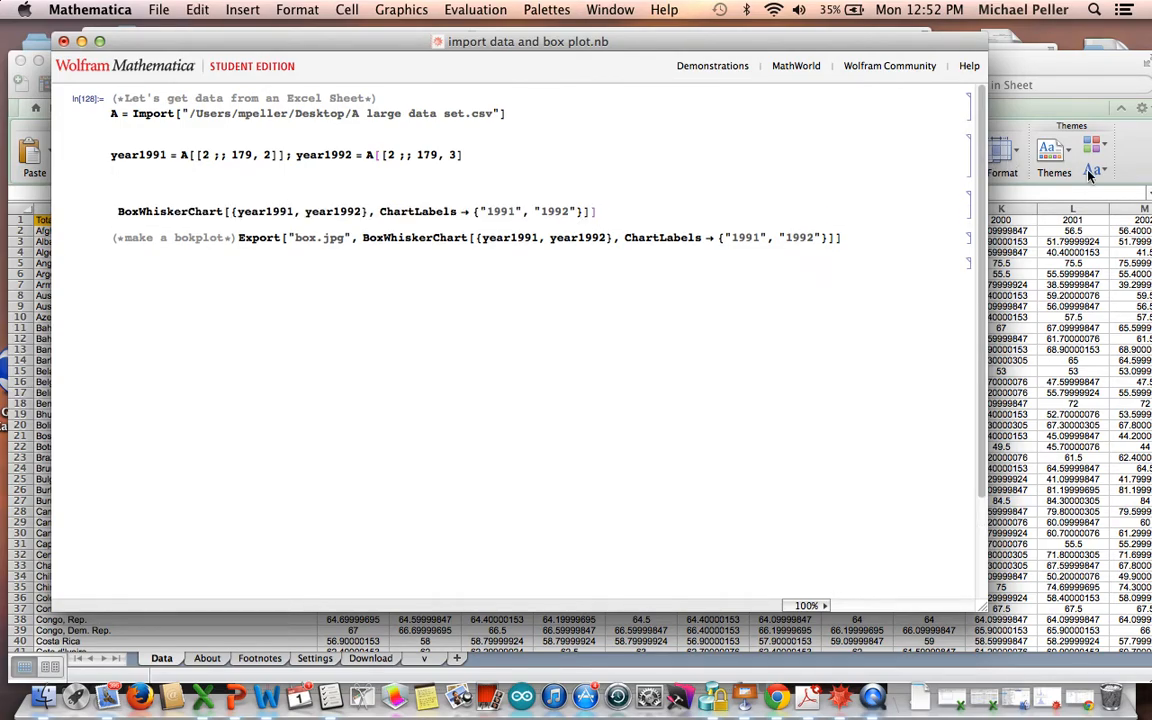
Examine the parts of the BoxWhiskerChart expression: the function name, the two year lists with their assignments, and the ChartLabels option
double_click(133, 212)
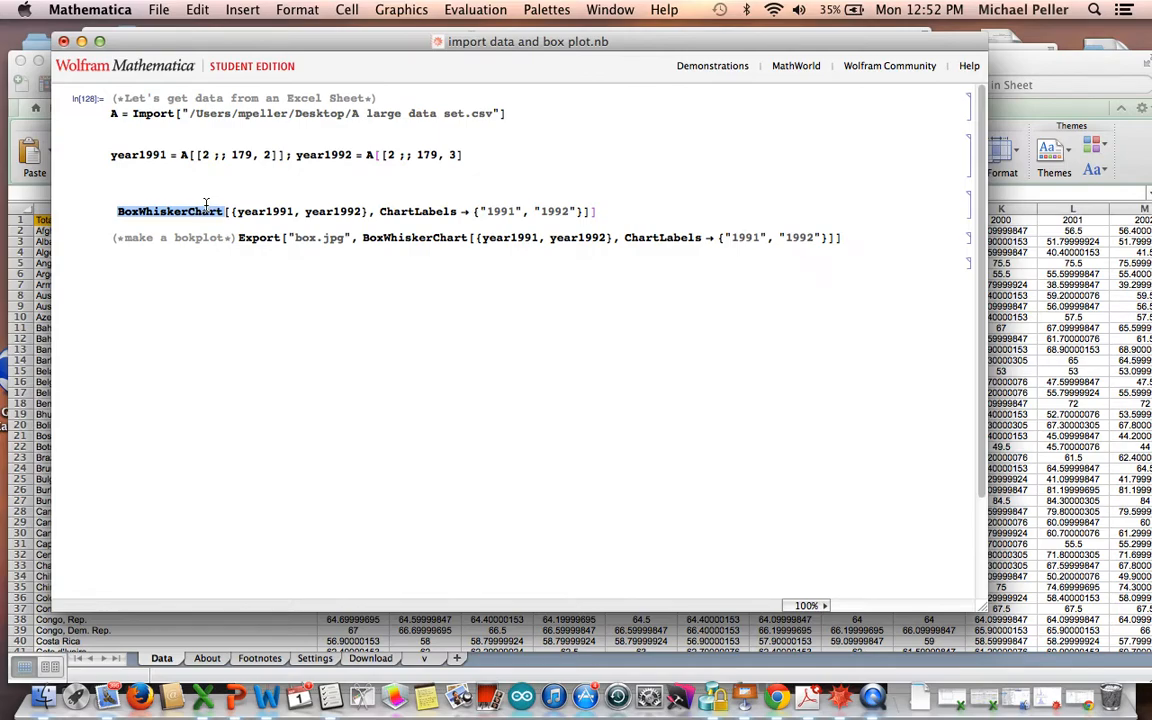
double_click(155, 212)
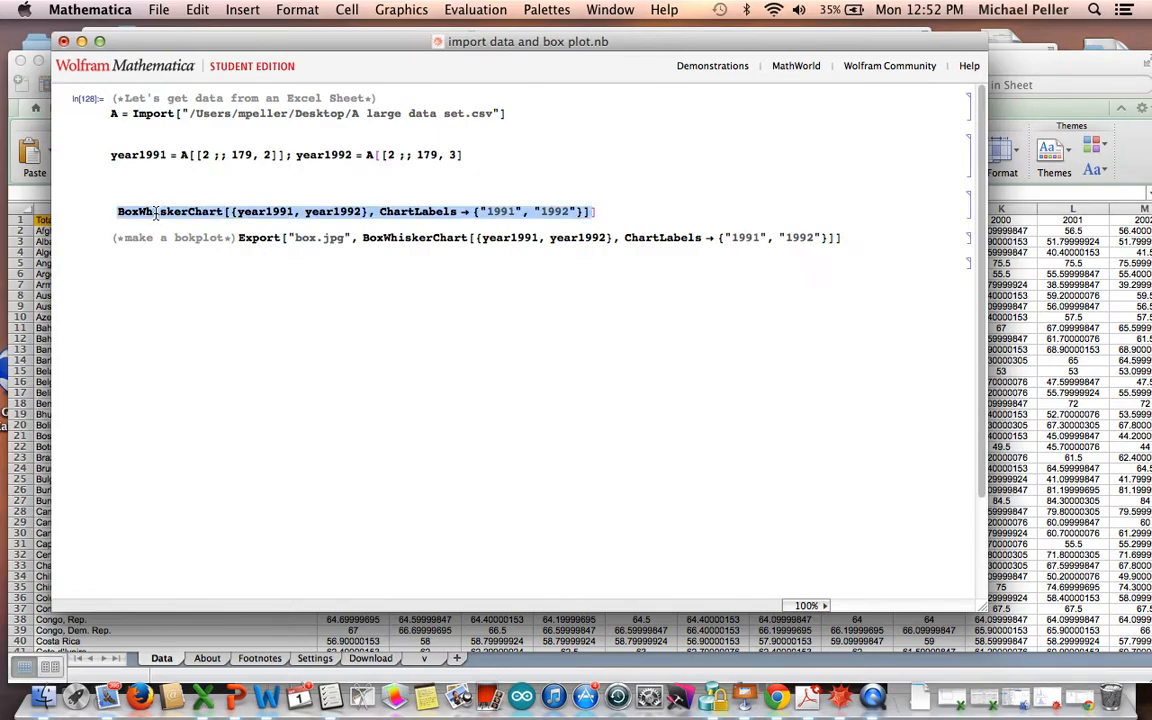
double_click(155, 212)
left_click(155, 212)
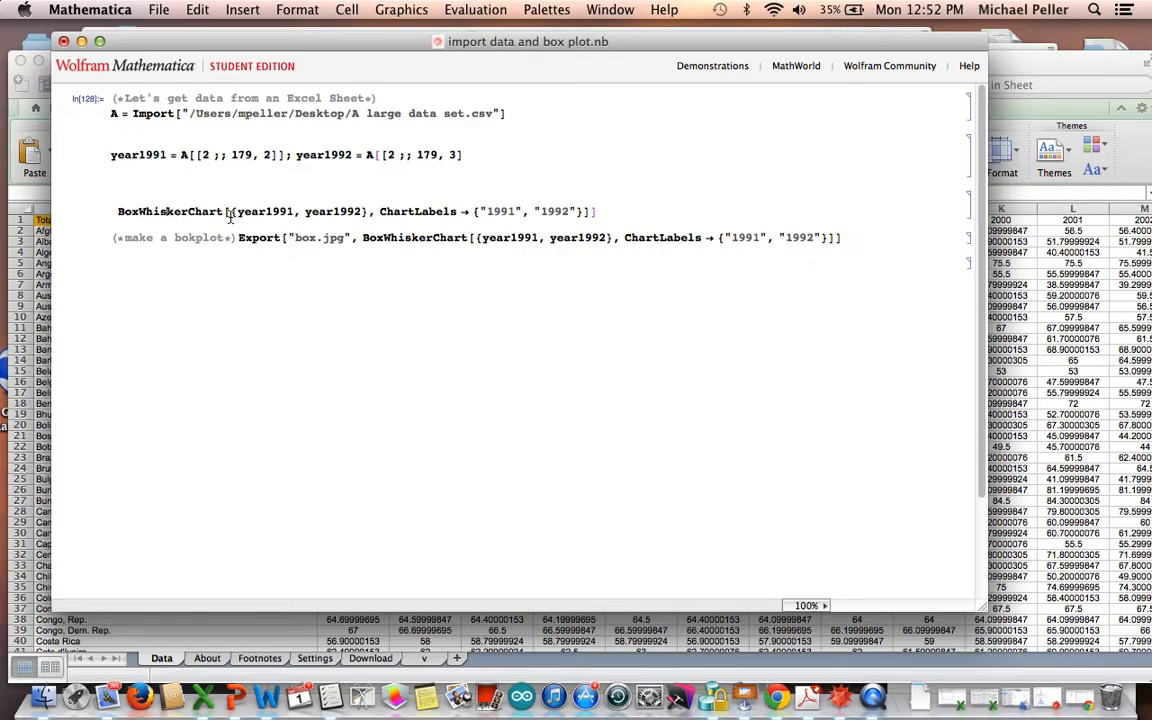
left_click_drag(237, 212, 357, 213)
left_click_drag(462, 155, 101, 156)
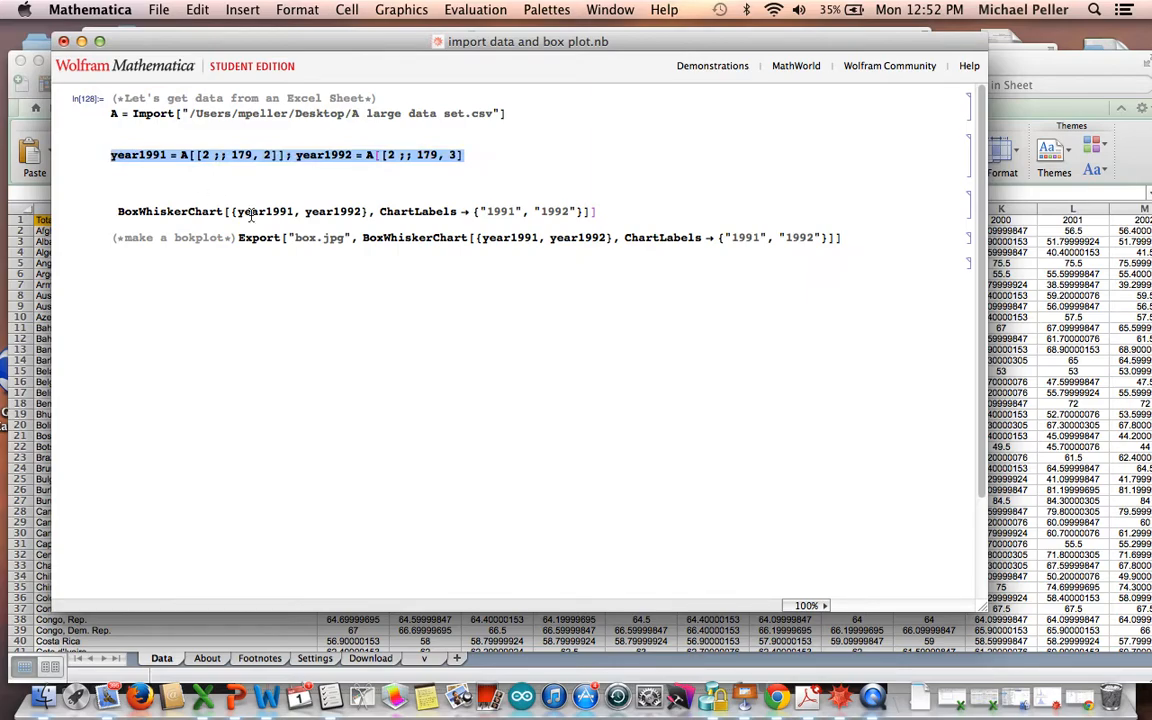
left_click(318, 223)
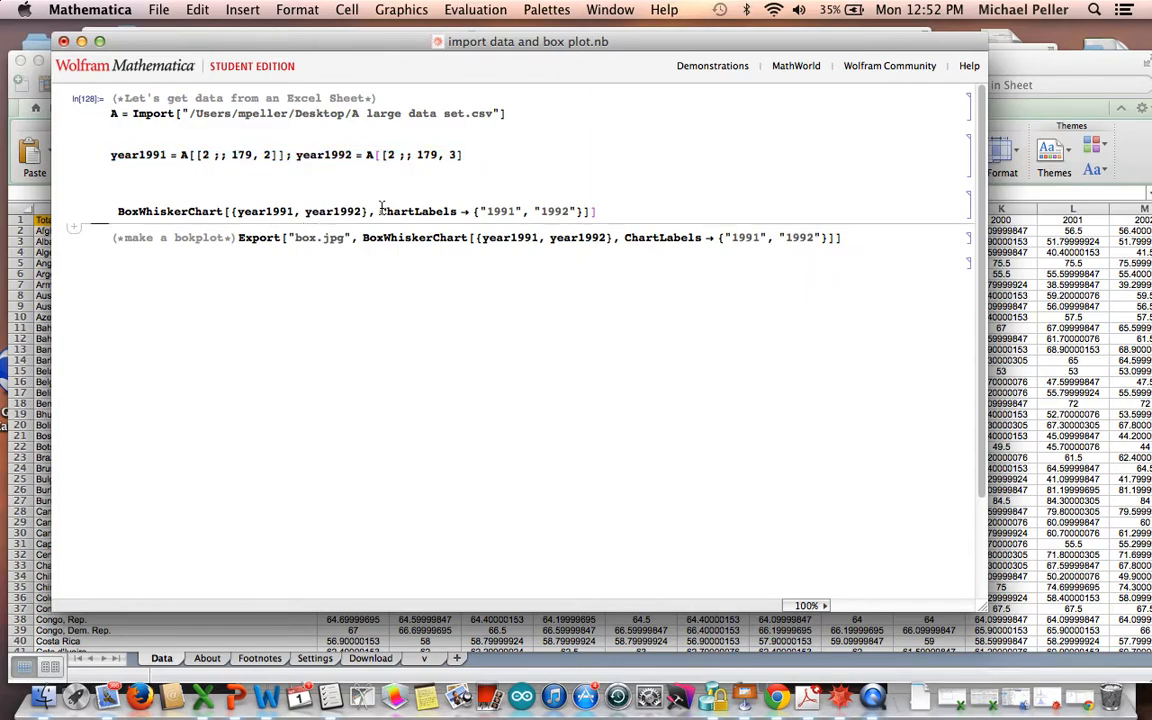
left_click_drag(380, 210, 590, 210)
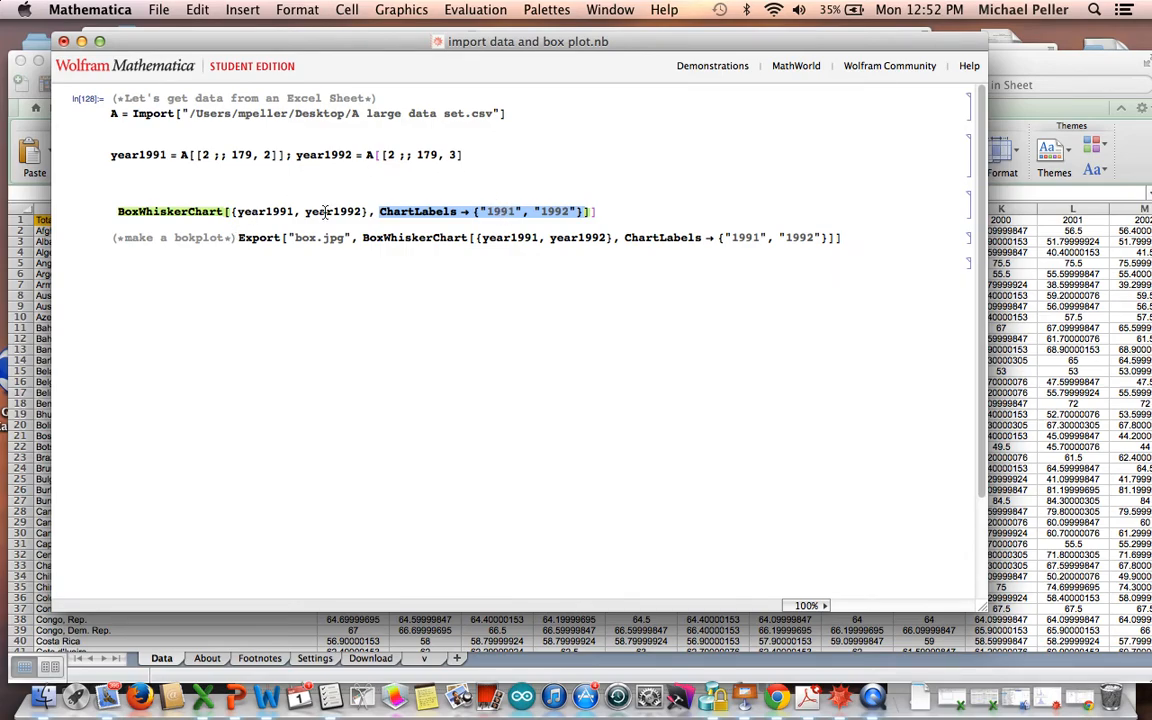
Remove the extra closing bracket from the BoxWhiskerChart expression, evaluate it, and view the summary statistics of the 1991 box
left_click(604, 210)
key("BackSpace")
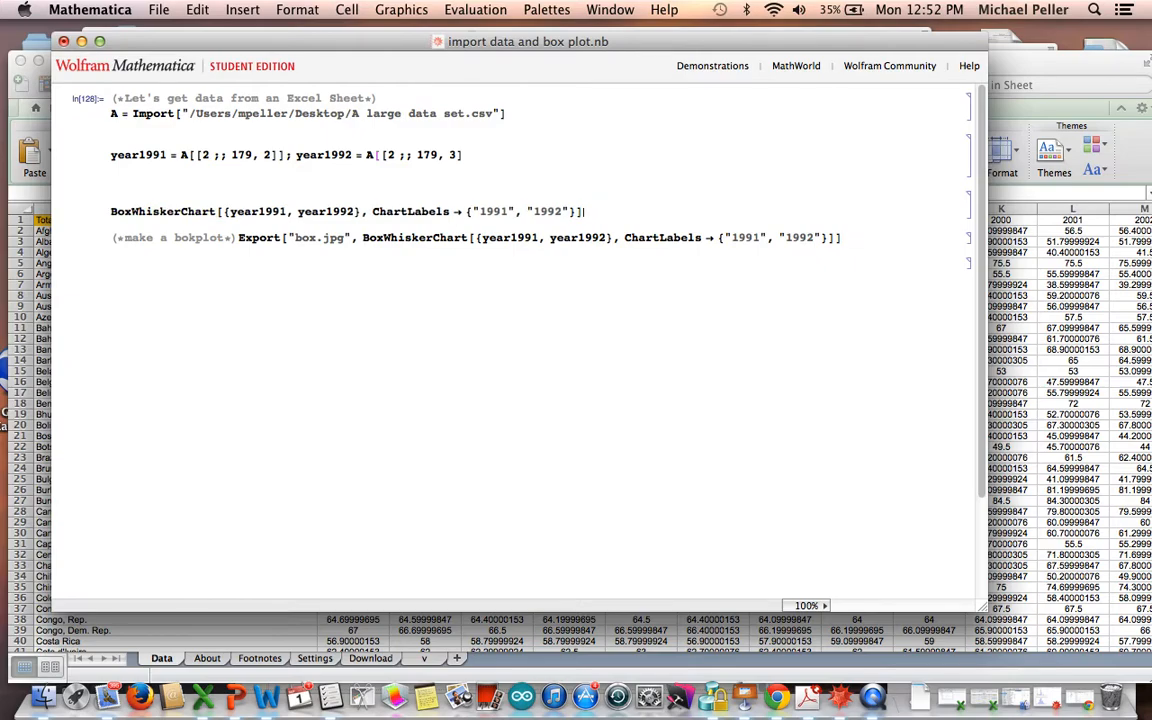
key("shift+Return")
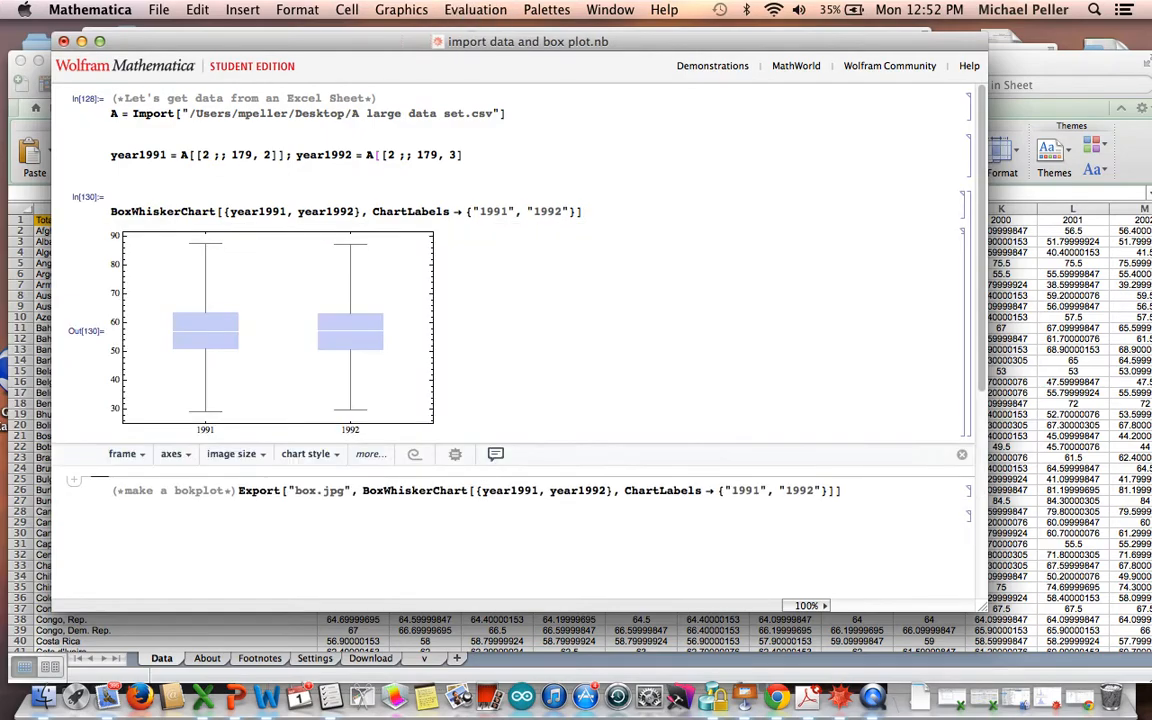
mouse_move(221, 300)
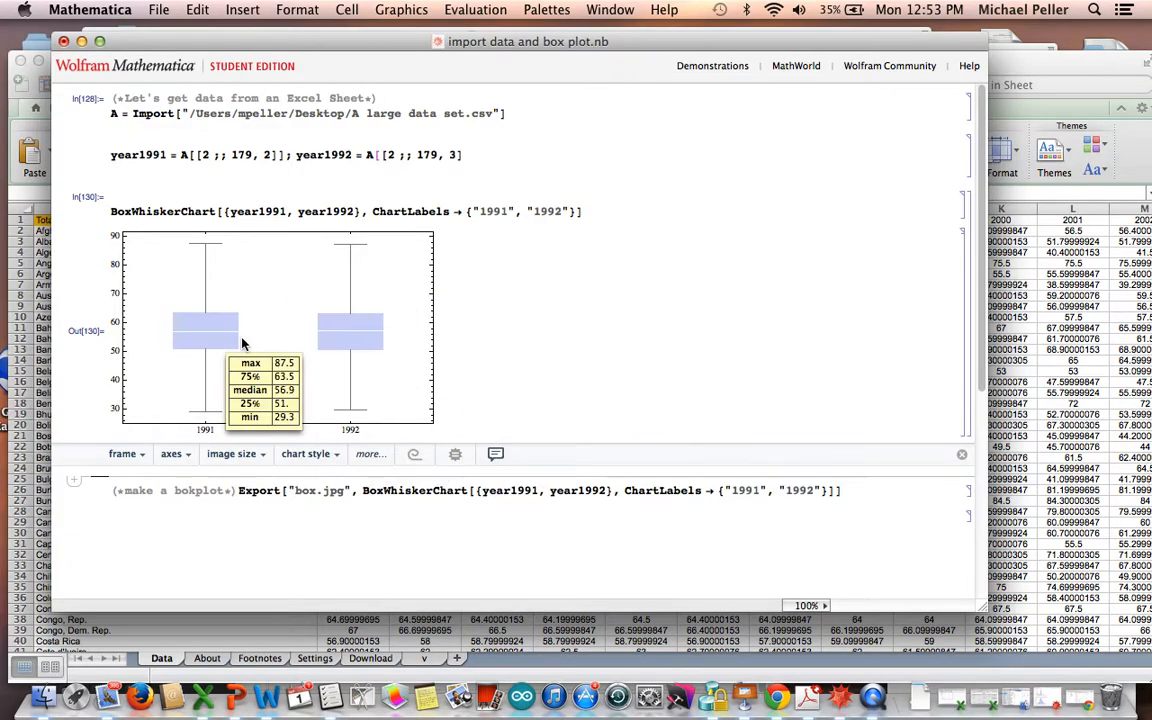
Change the file name in the Export call to "boxplot 1991-1992.jpg"
left_click(228, 491)
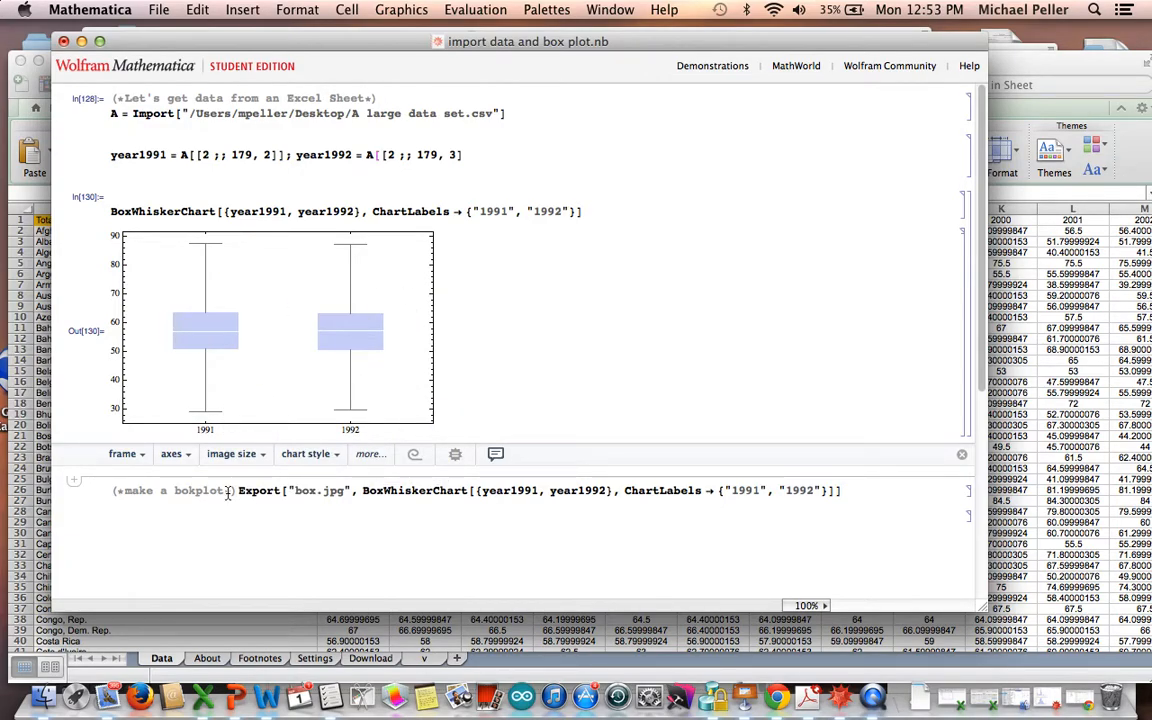
scroll(646, 474, "down", 5)
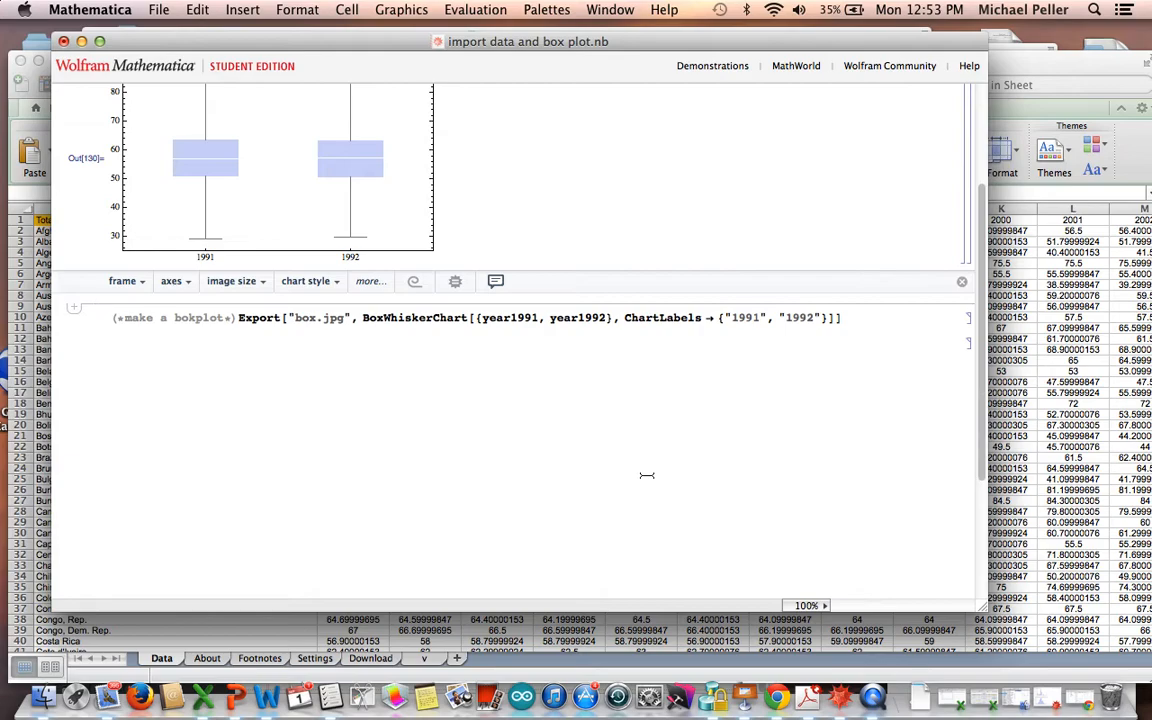
scroll(410, 387, "up", 5)
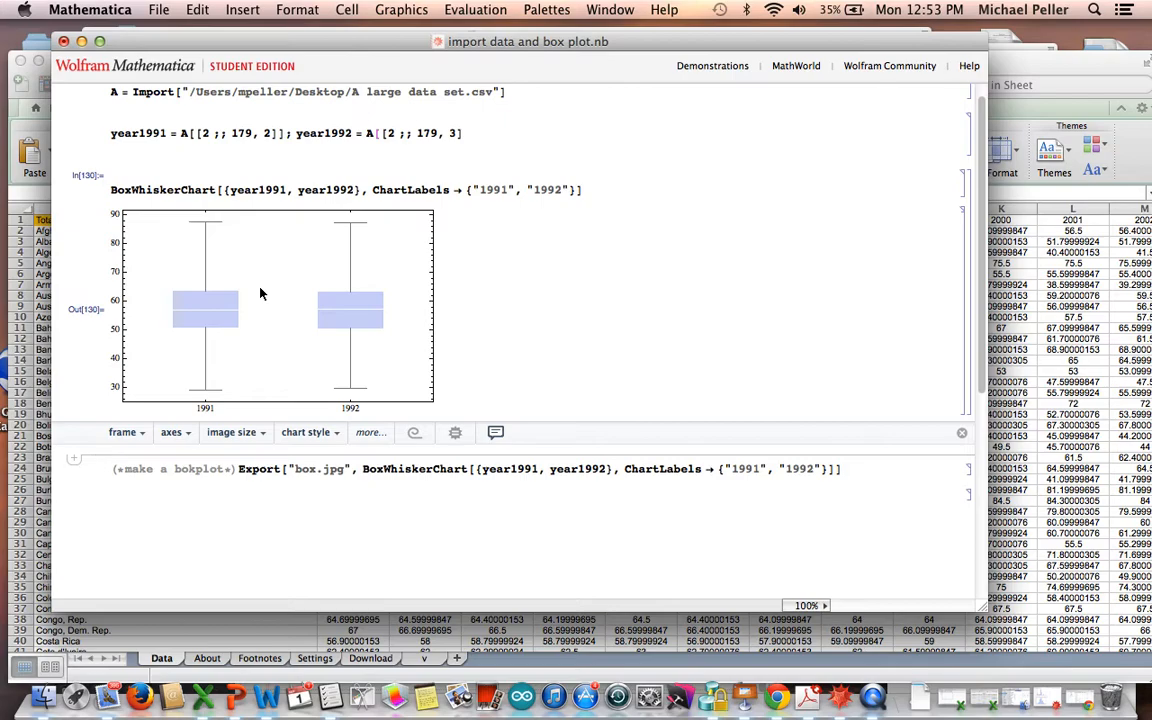
double_click(305, 469)
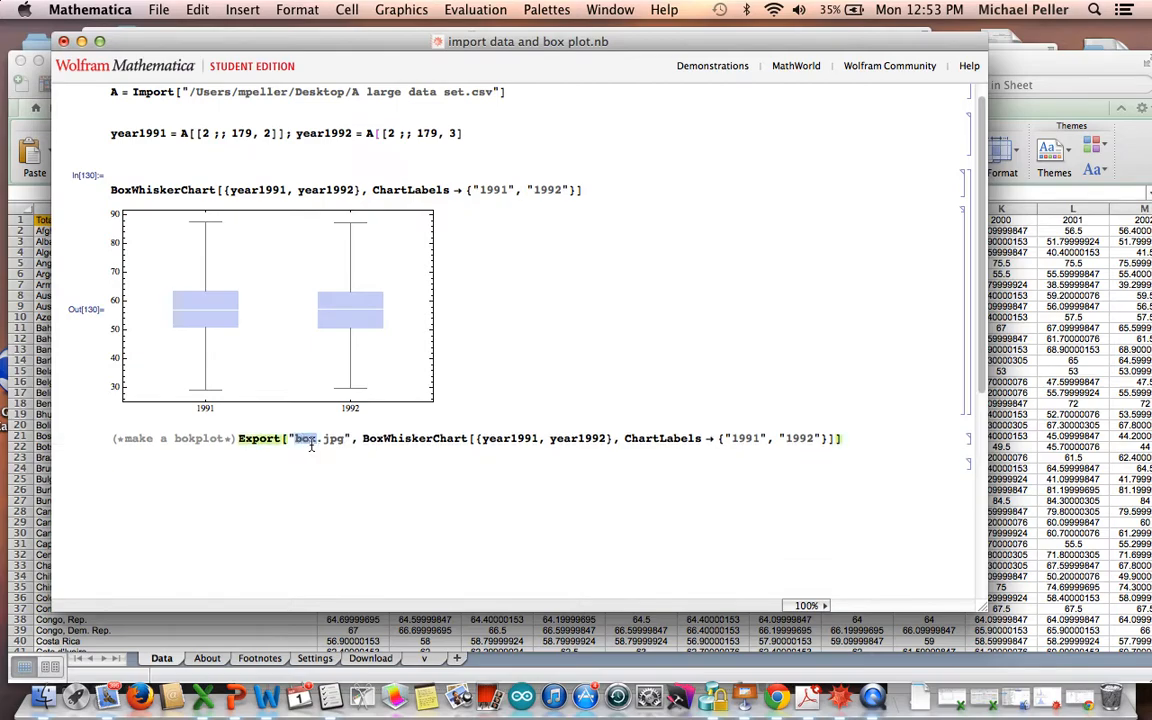
key("Right")
type("plot 1991")
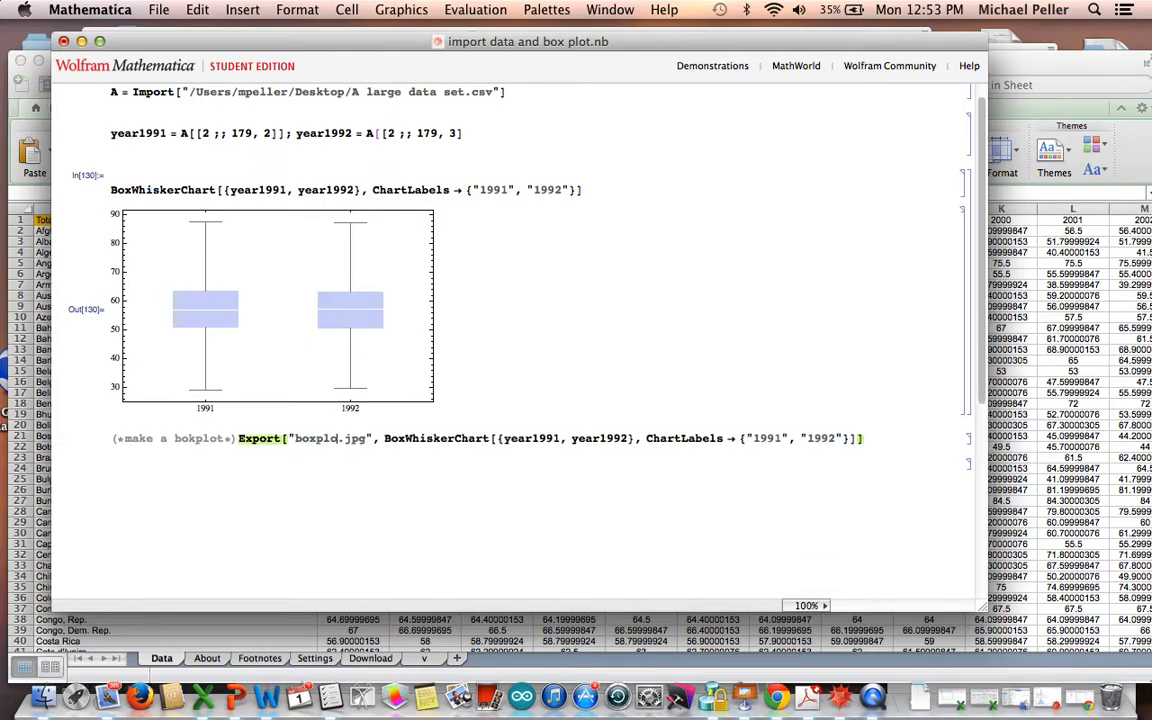
type("/")
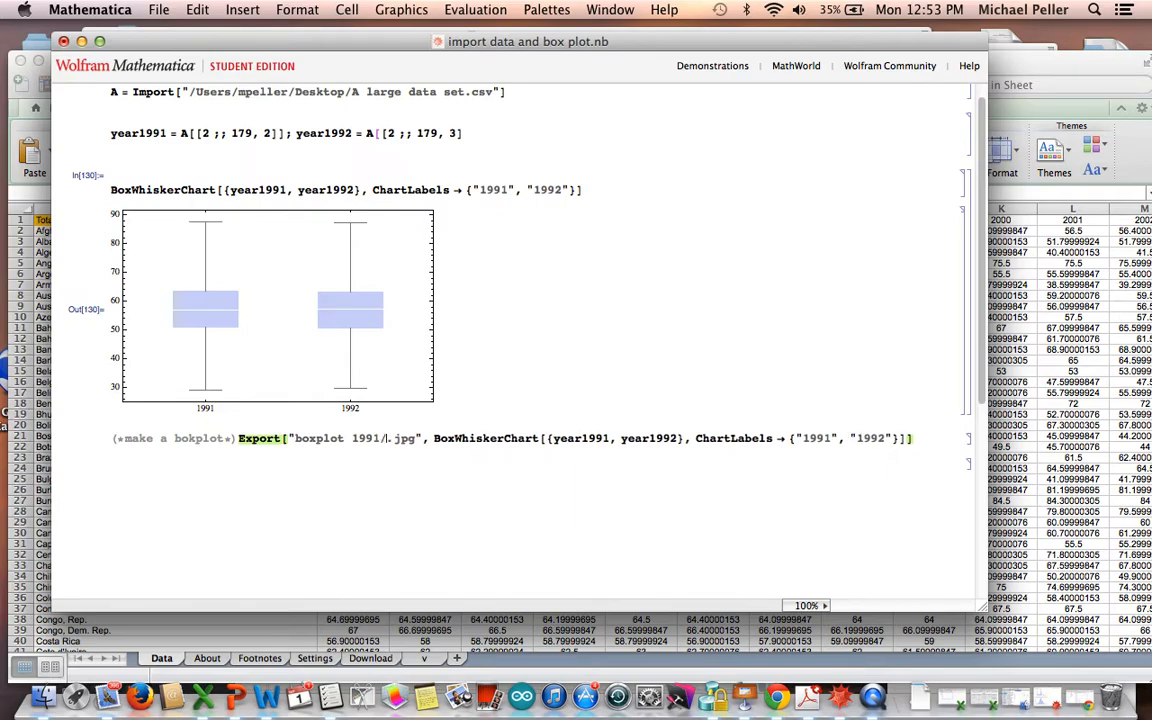
type("1992")
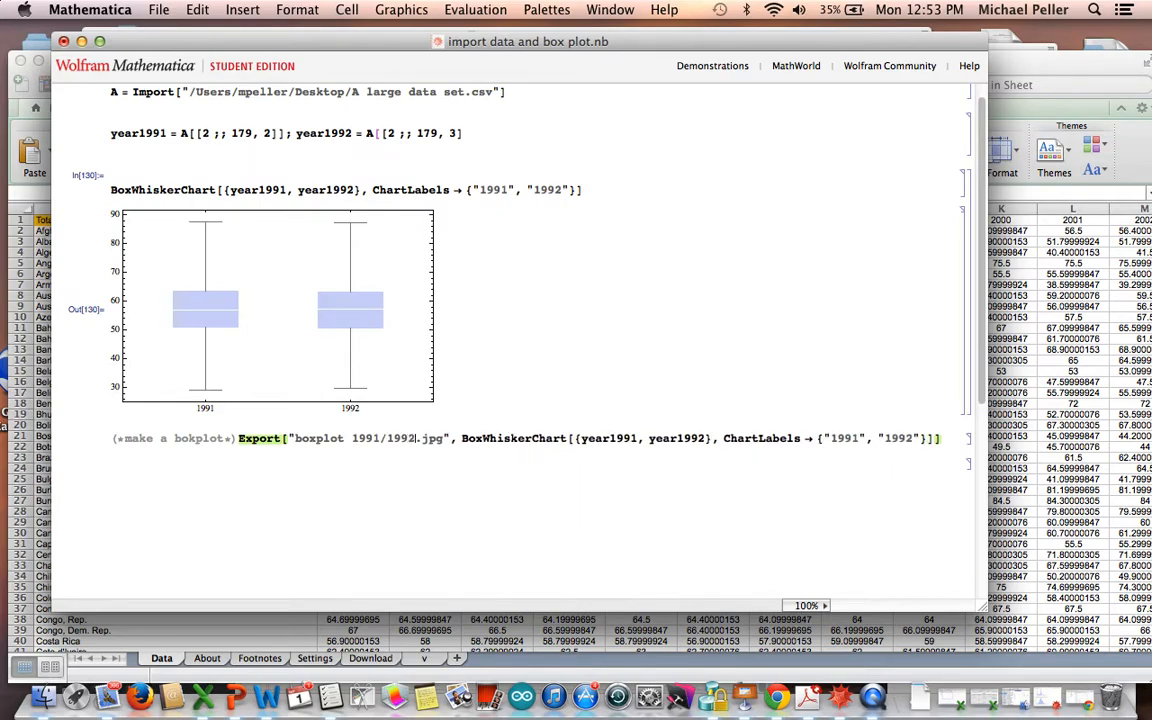
key("BackSpace")
type("-")
Check the chart expression inside the Export call and evaluate the call to save the labelled box plot as a JPG
double_click(441, 440)
left_click(436, 447)
left_click_drag(289, 438, 932, 438)
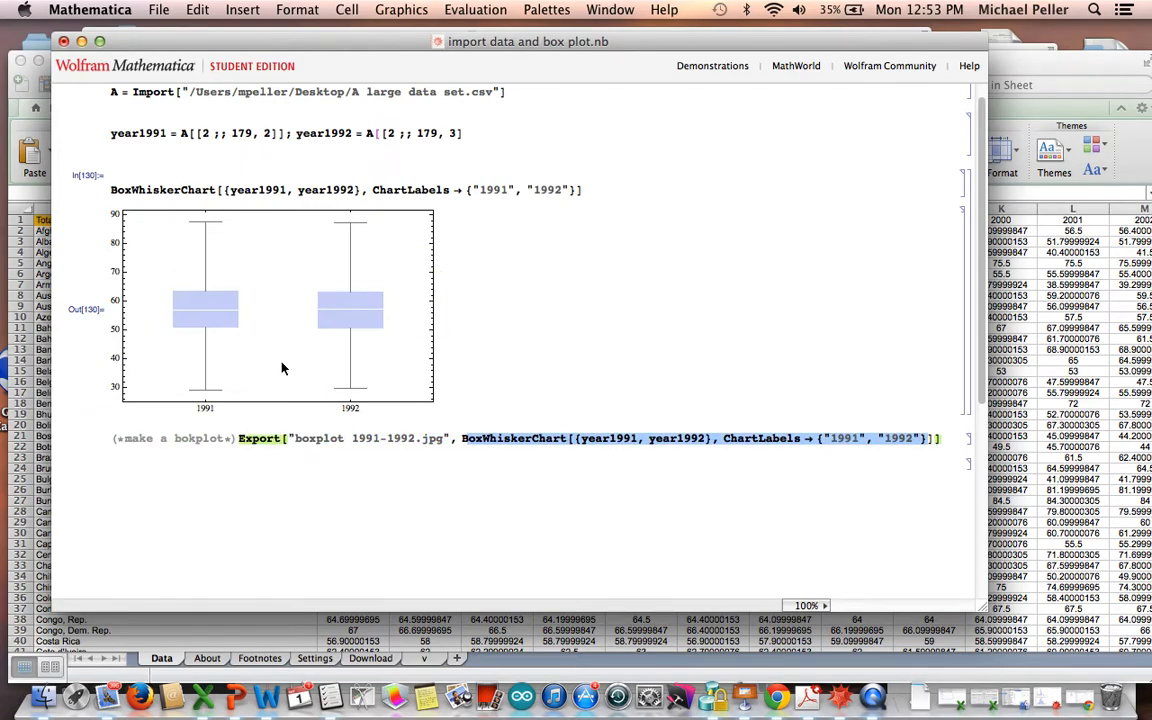
left_click(940, 438)
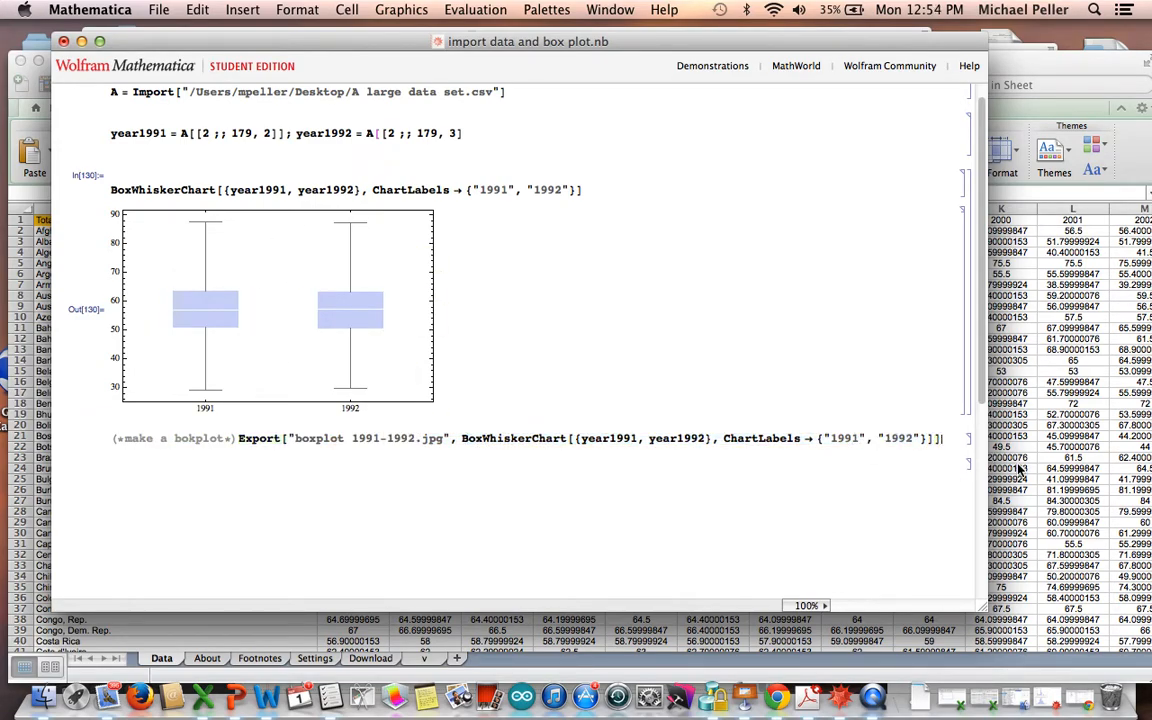
key("shift+Return")
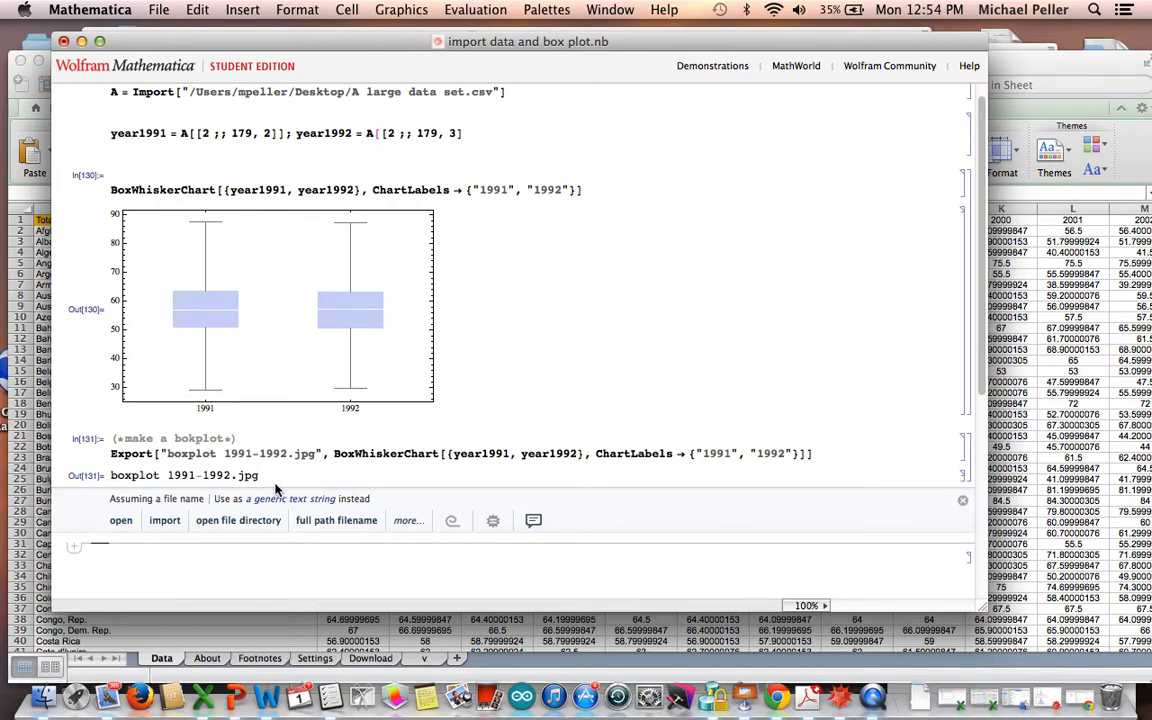
Open the exported boxplot 1991-1992.jpg in a larger Preview window and copy the image
left_click(120, 521)
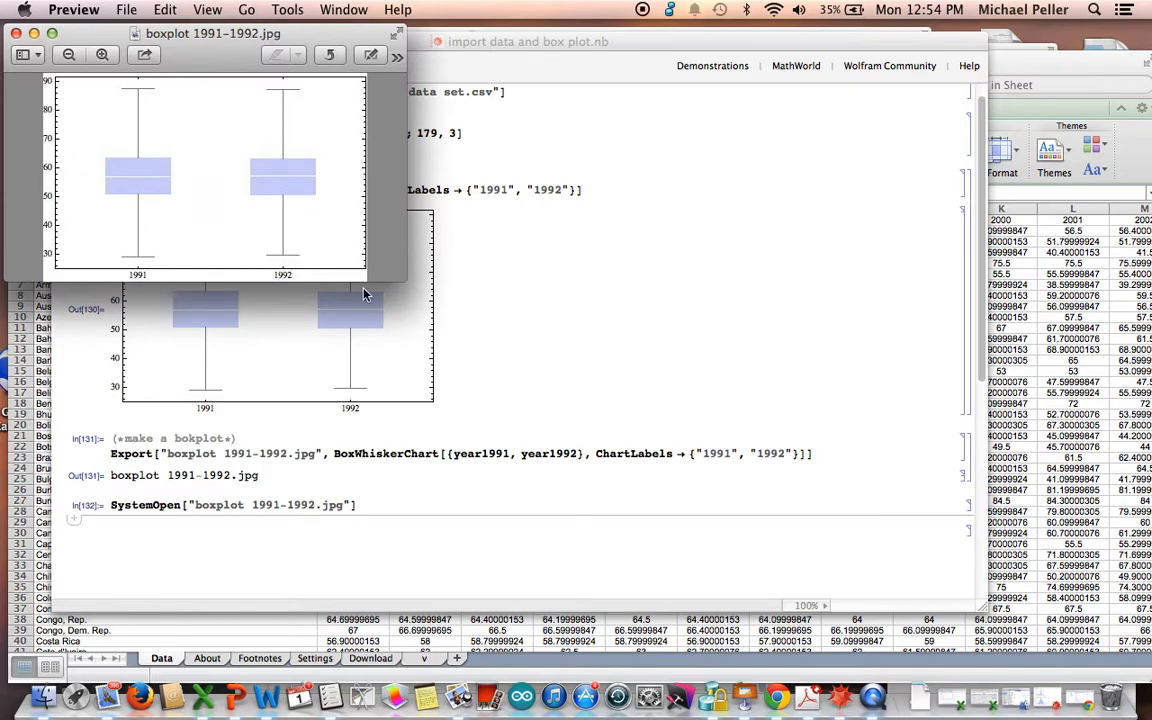
left_click_drag(405, 279, 532, 388)
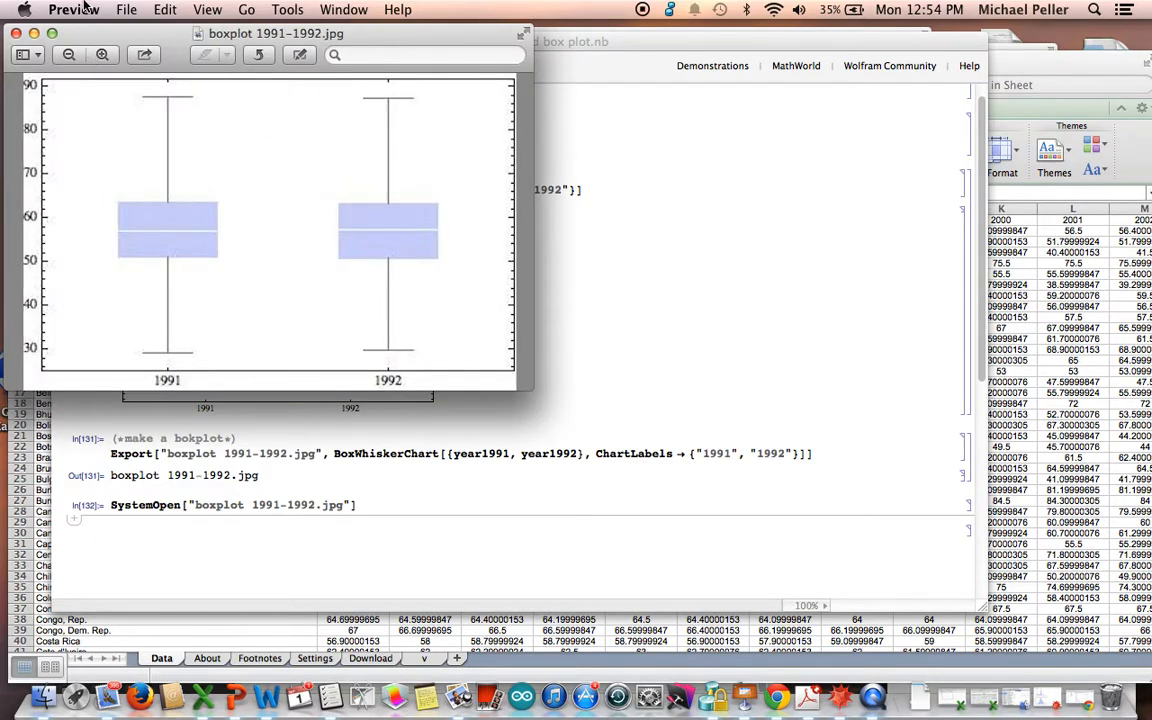
left_click(162, 9)
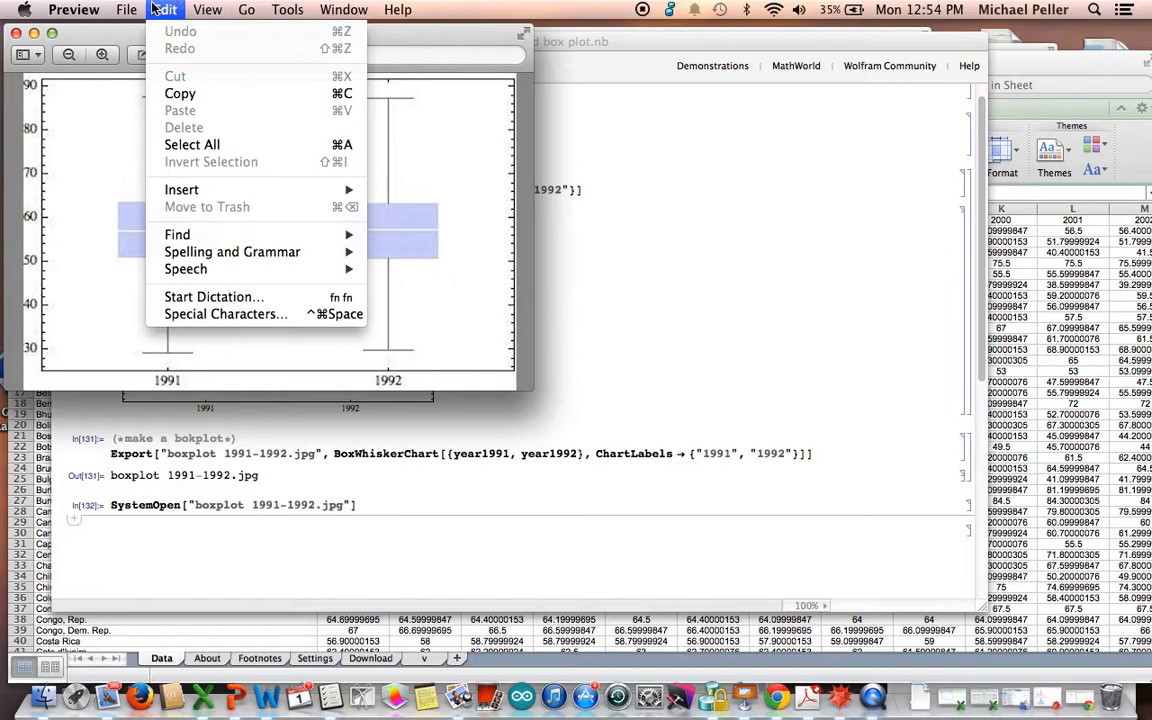
mouse_move(122, 10)
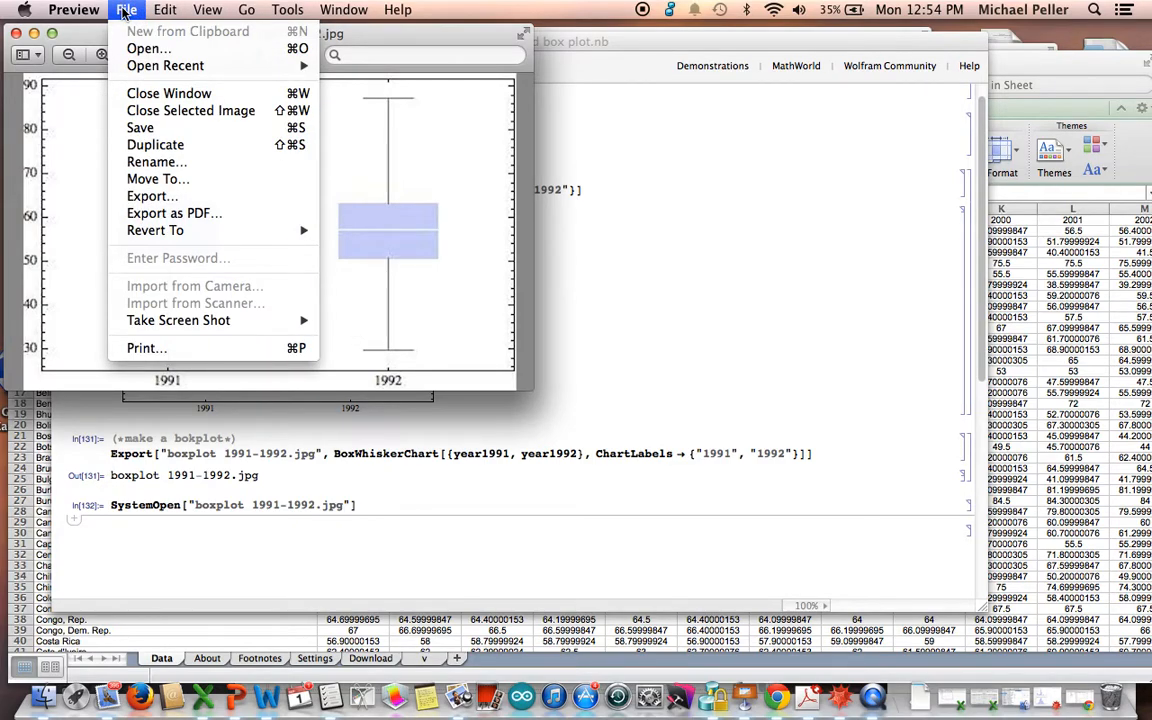
mouse_move(163, 8)
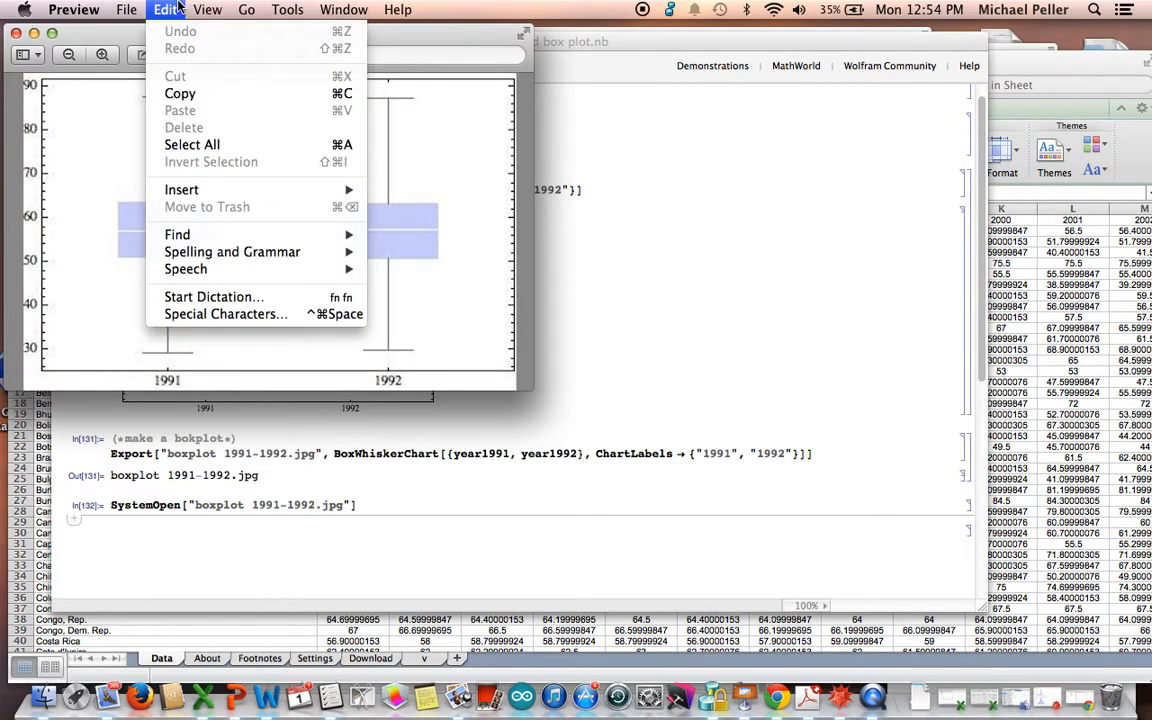
left_click(178, 92)
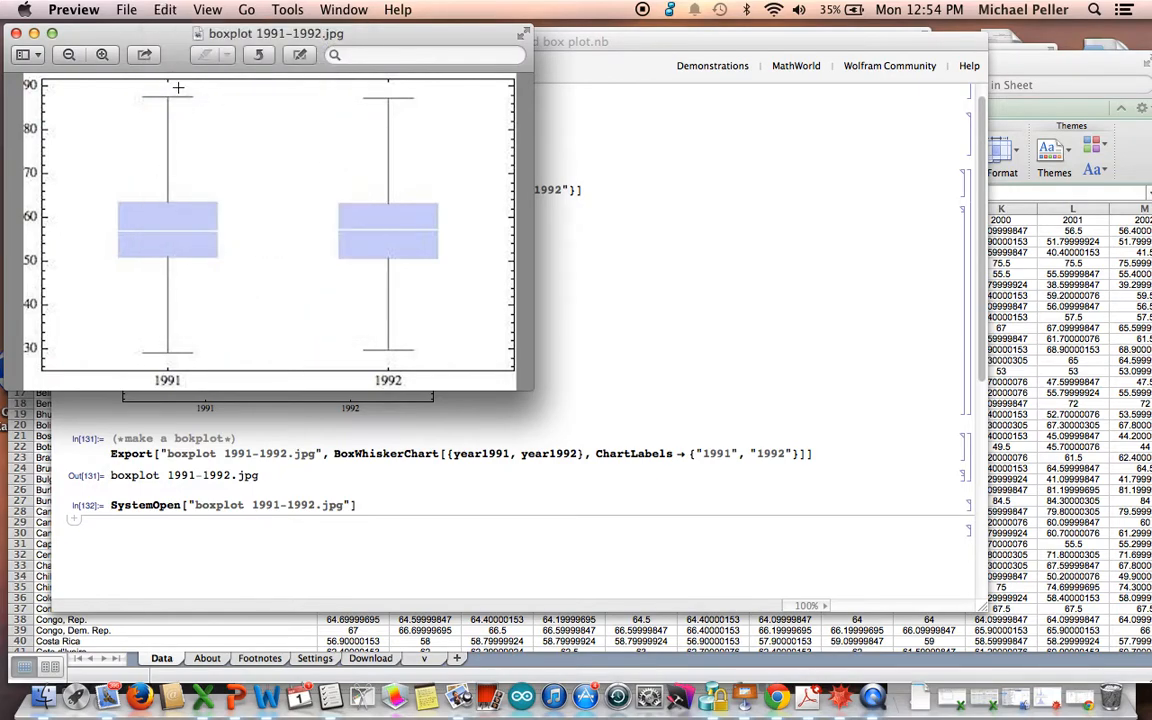
Switch to the Word document and paste the copied box plot on a new line below "Export Graphics"
left_click(267, 699)
left_click(485, 517)
key("Return")
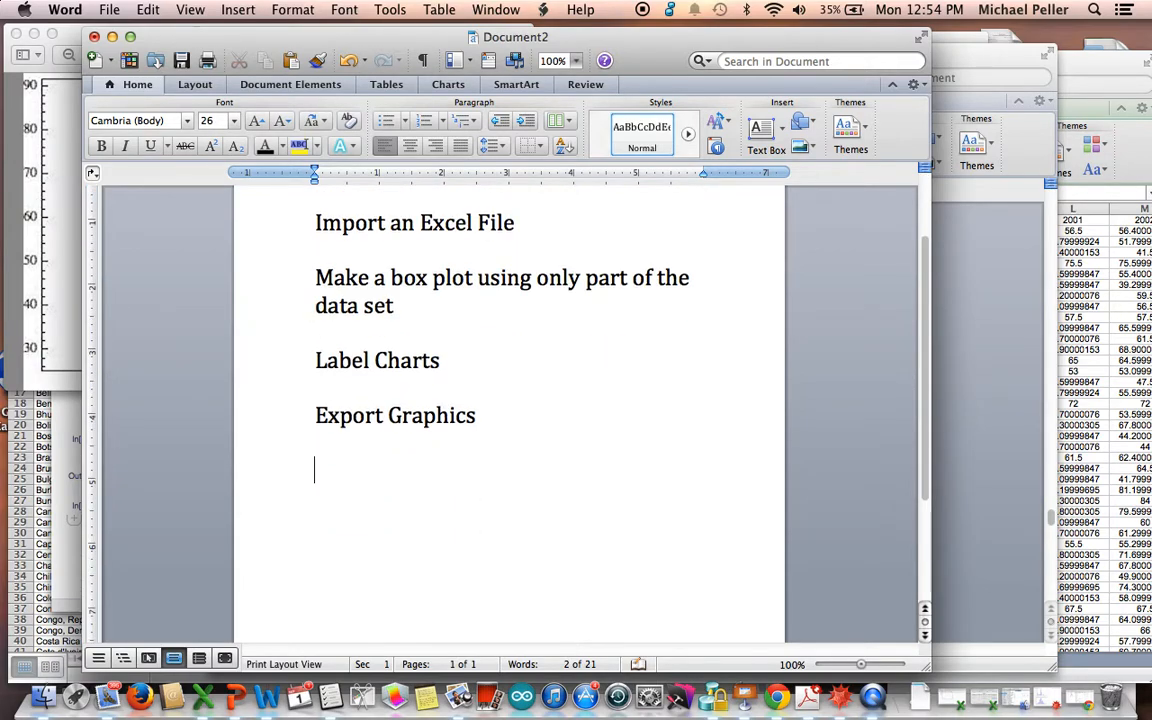
key("super+v")
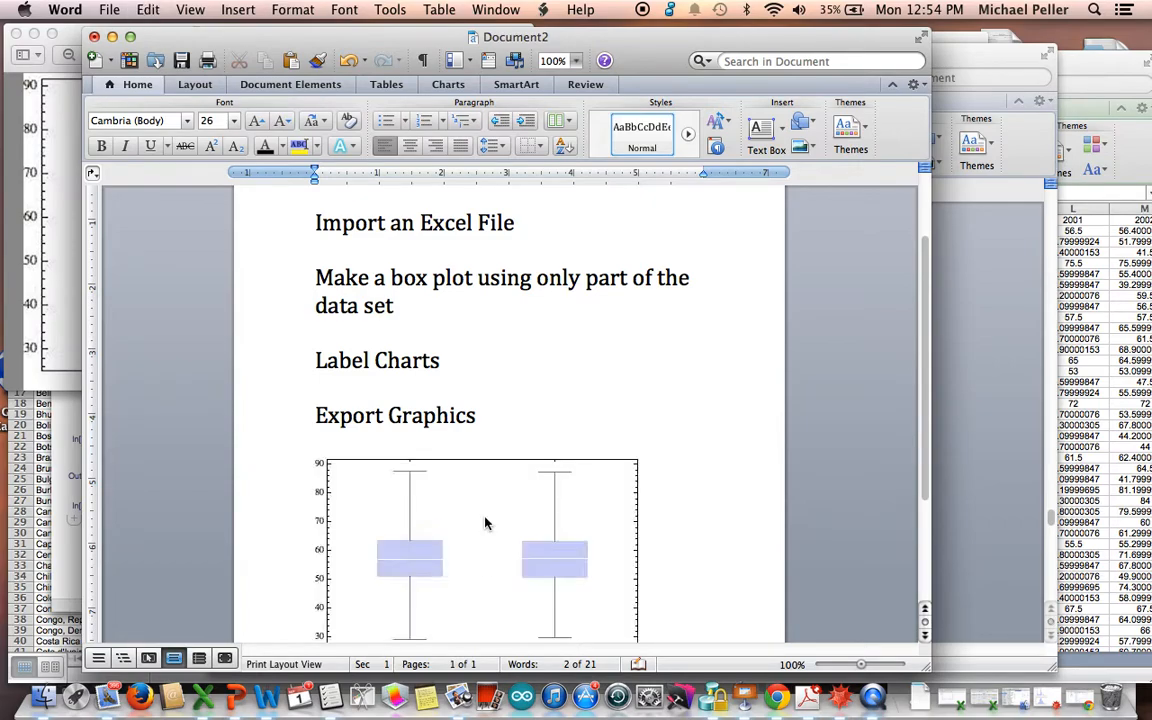
Review the document's list of Mathematica topics and the pasted box plot with its year labels
scroll(725, 494, "down", 3)
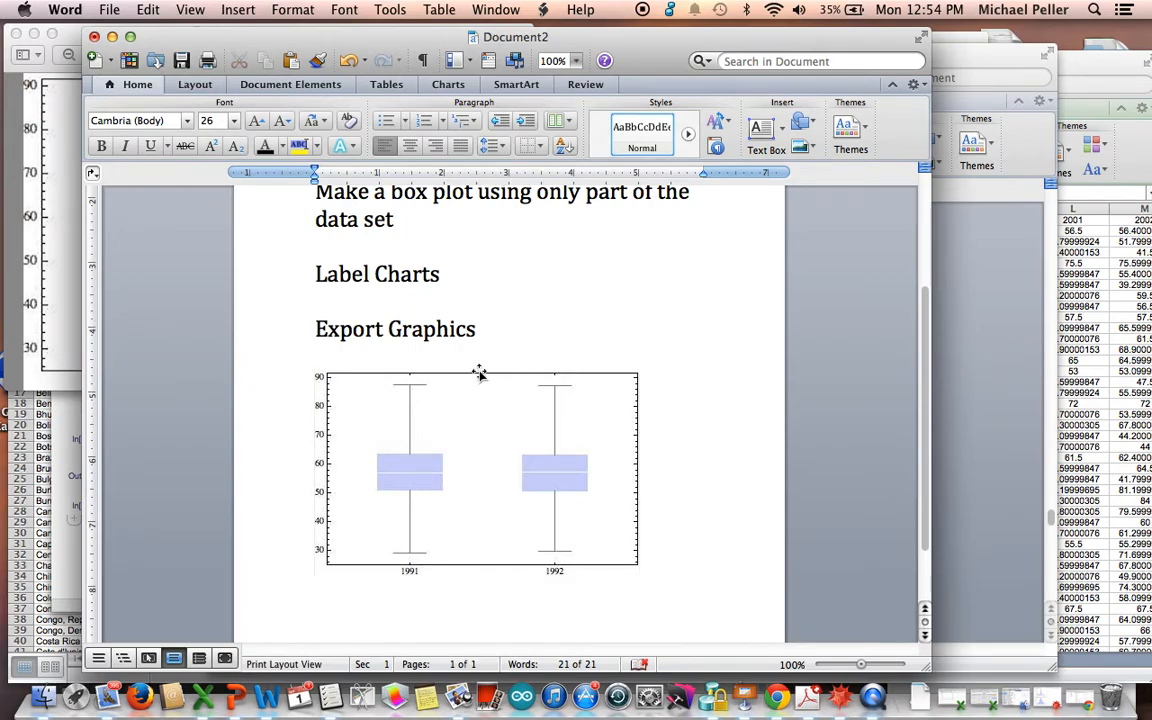
scroll(478, 372, "up", 5)
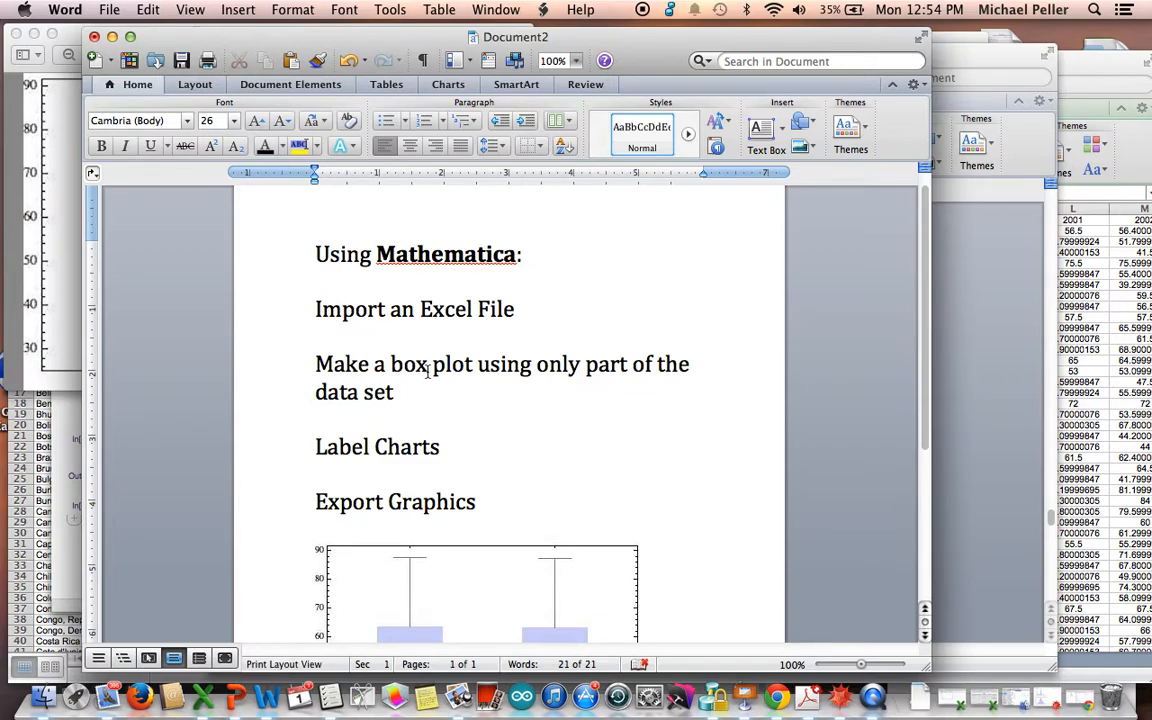
scroll(427, 373, "down", 1)
scroll(442, 573, "down", 5)
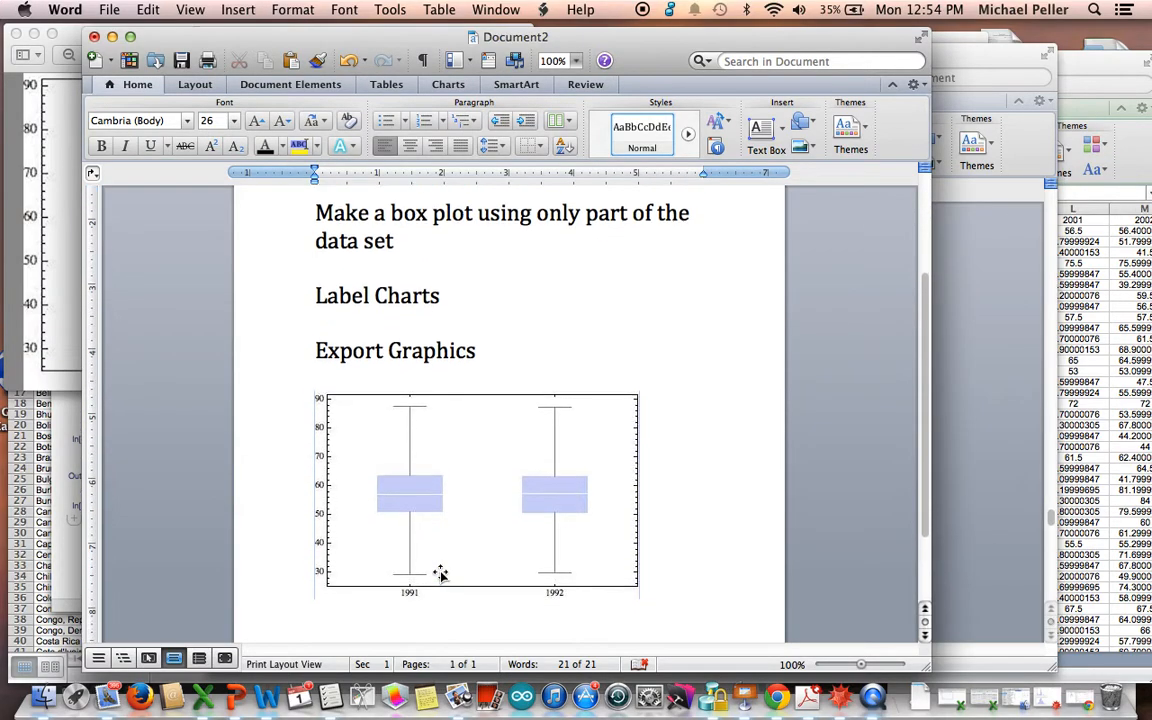
scroll(595, 571, "up", 2)
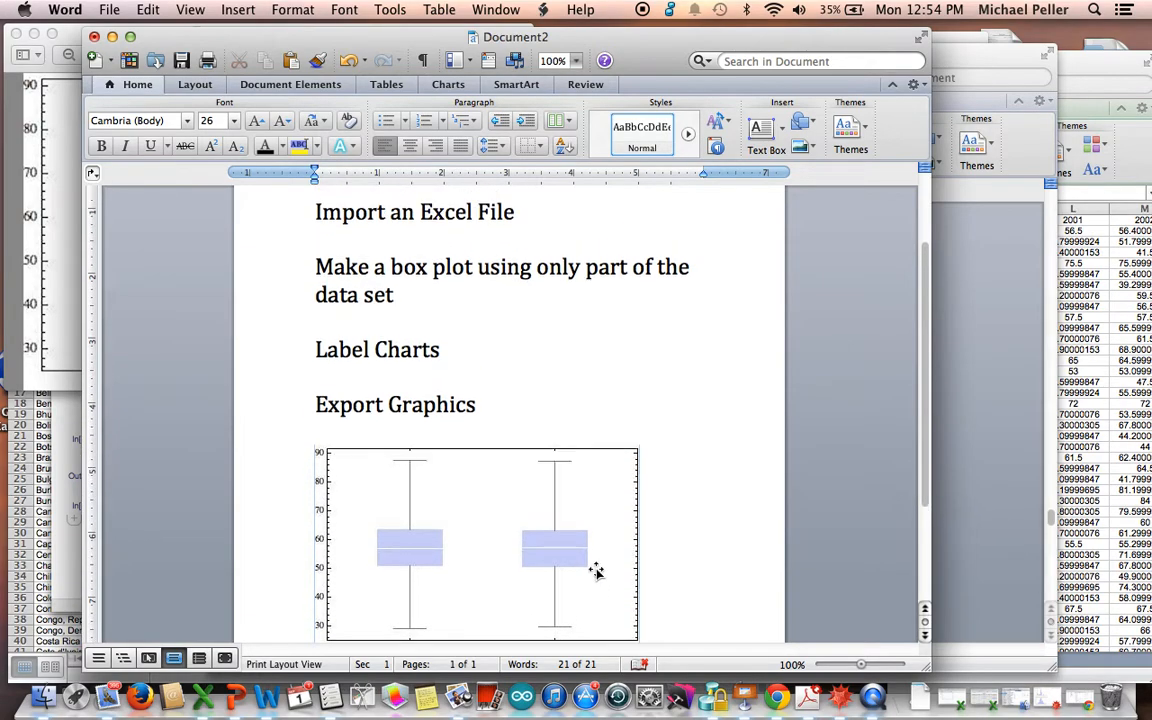
scroll(545, 400, "down", 4)
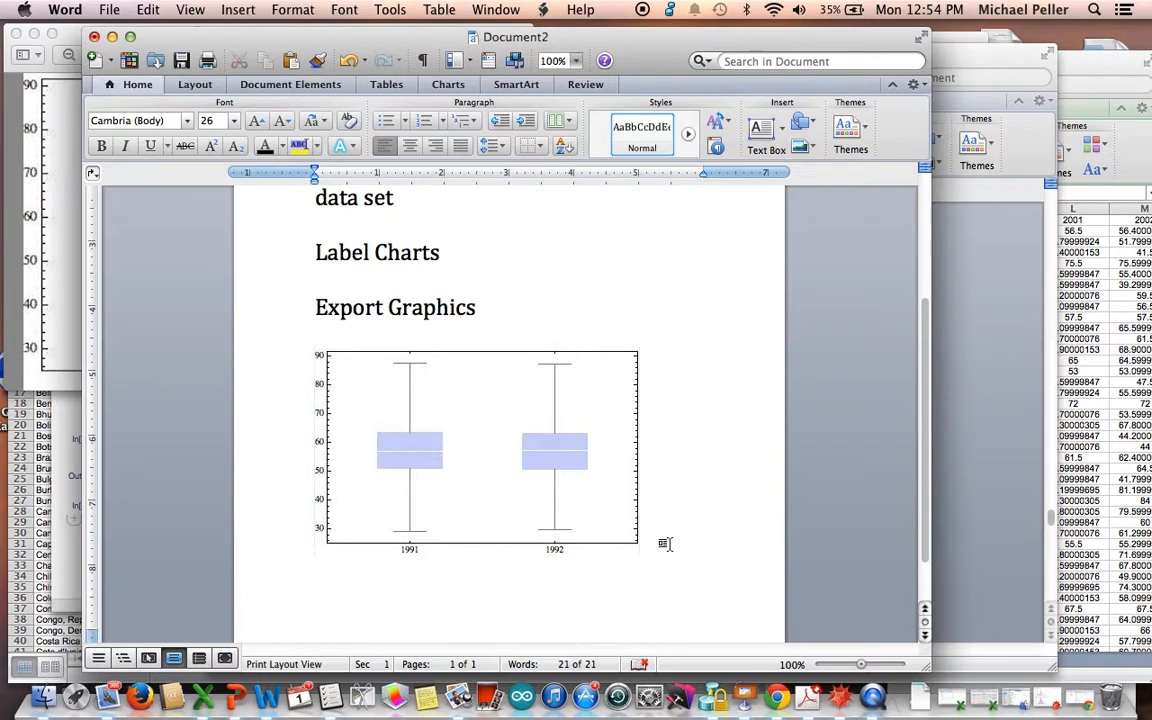
scroll(688, 332, "up", 1)
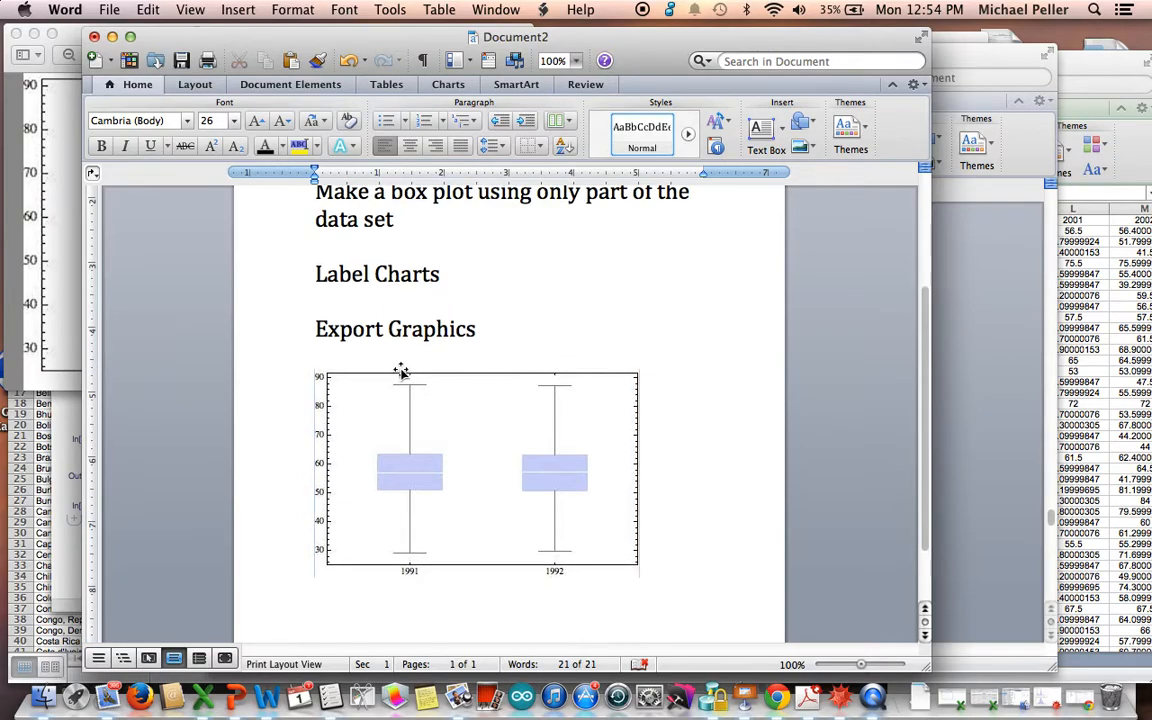
scroll(519, 328, "up", 4)
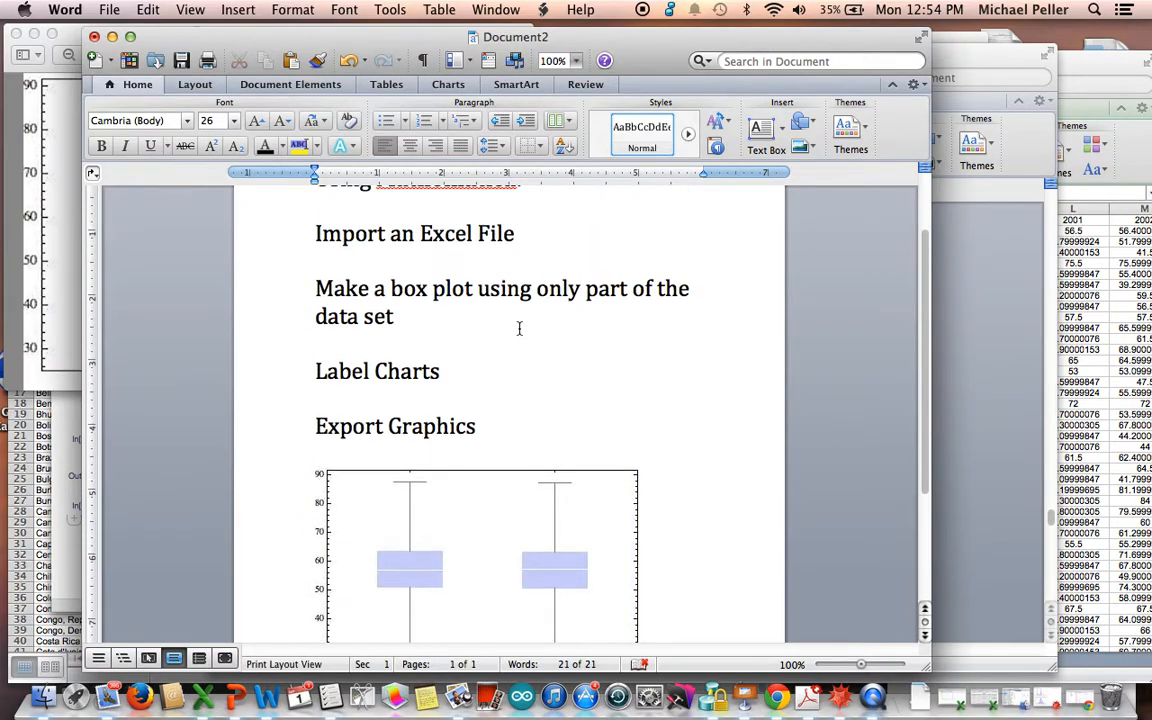
left_click(872, 697)
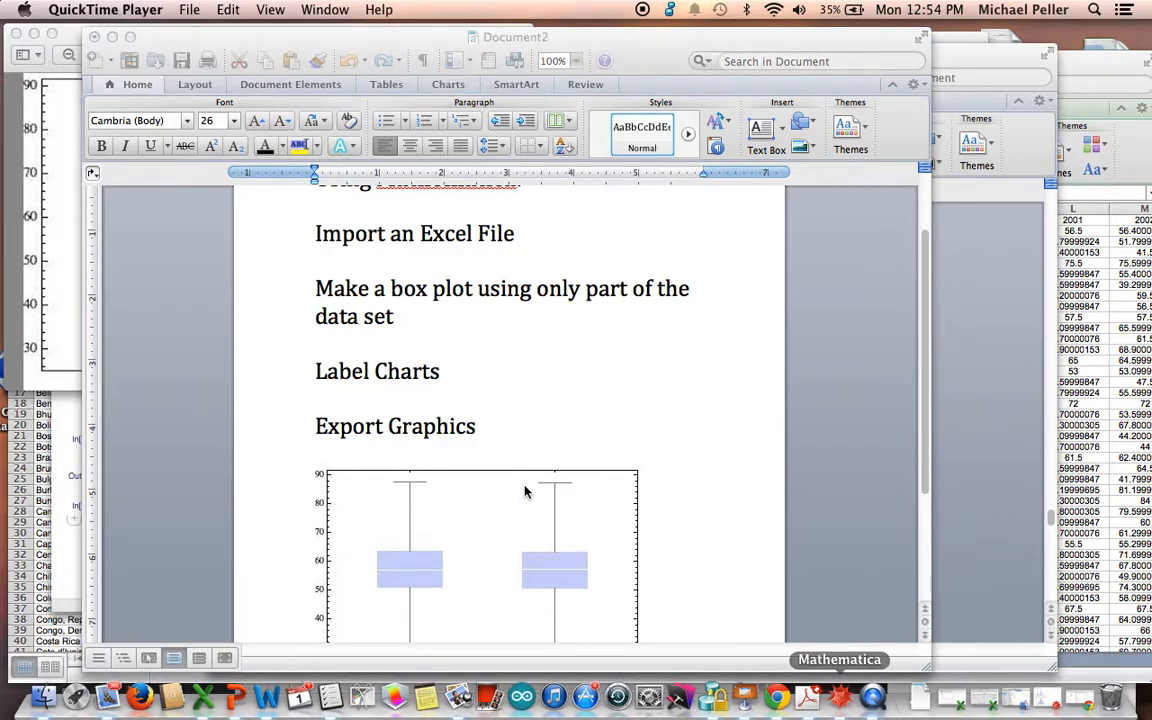
left_click(190, 9)
mouse_move(130, 8)
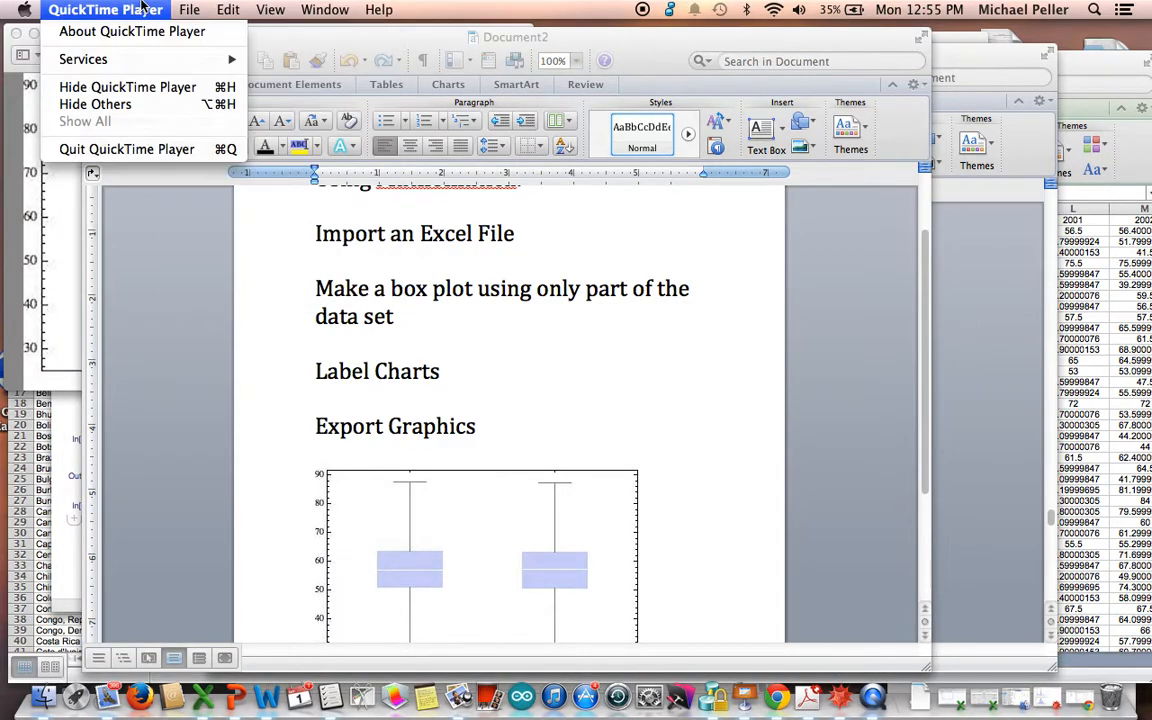
left_click(121, 150)
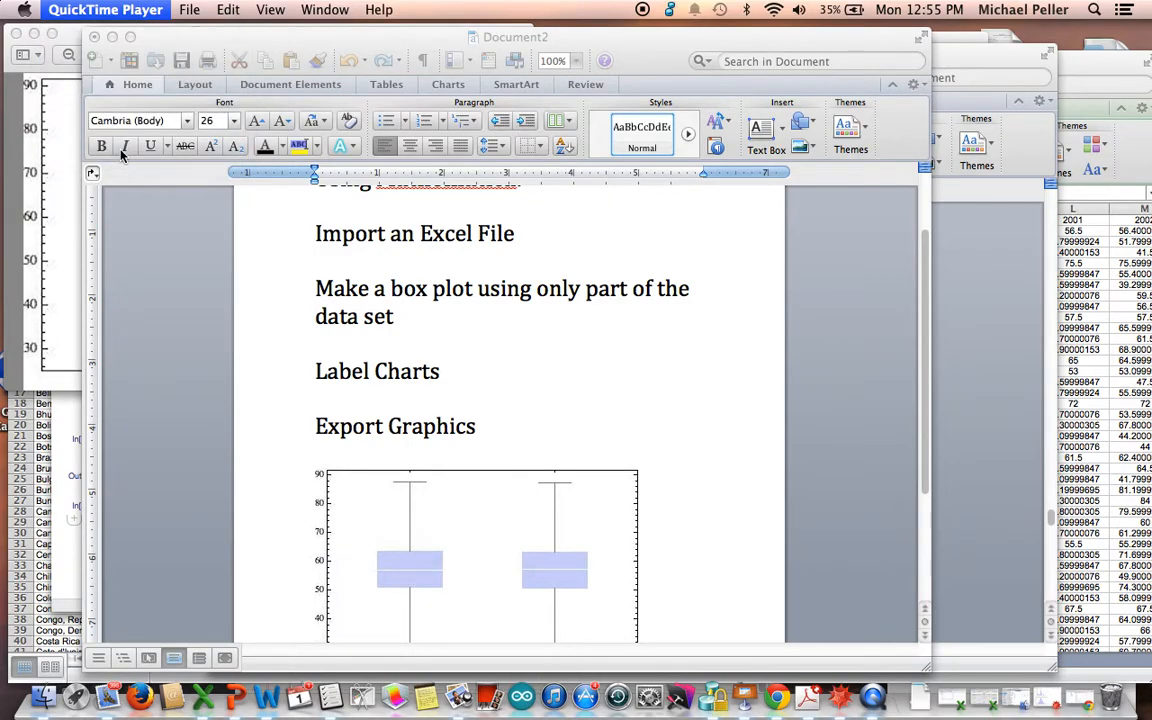